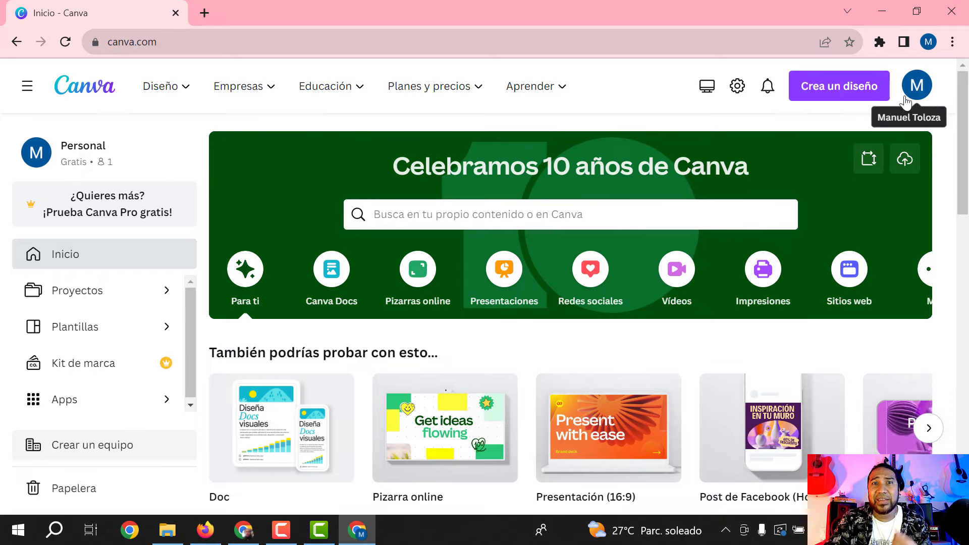
# Step: Open the Apps page from the Canva home page
pyautogui.click(347, 84)
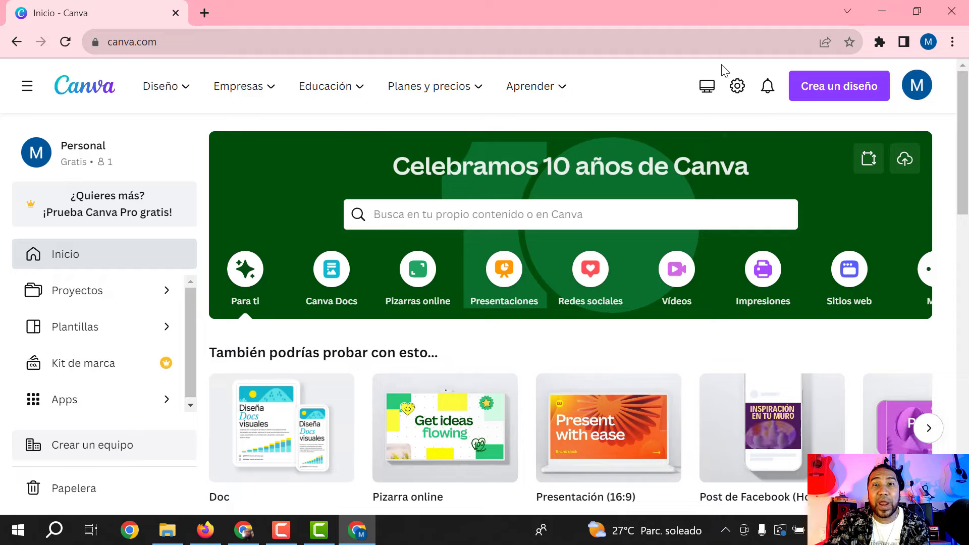
pyautogui.scroll(-3, 285, 195)
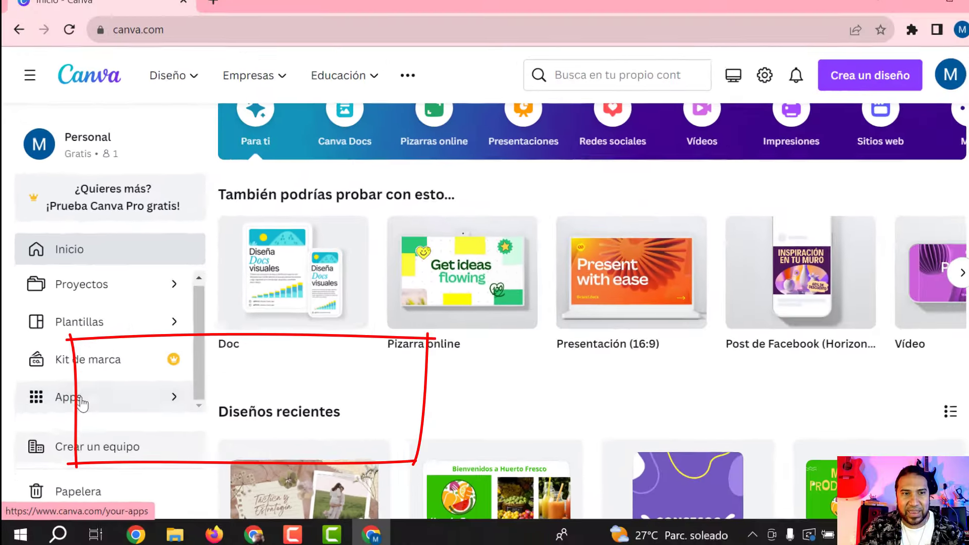
pyautogui.click(81, 403)
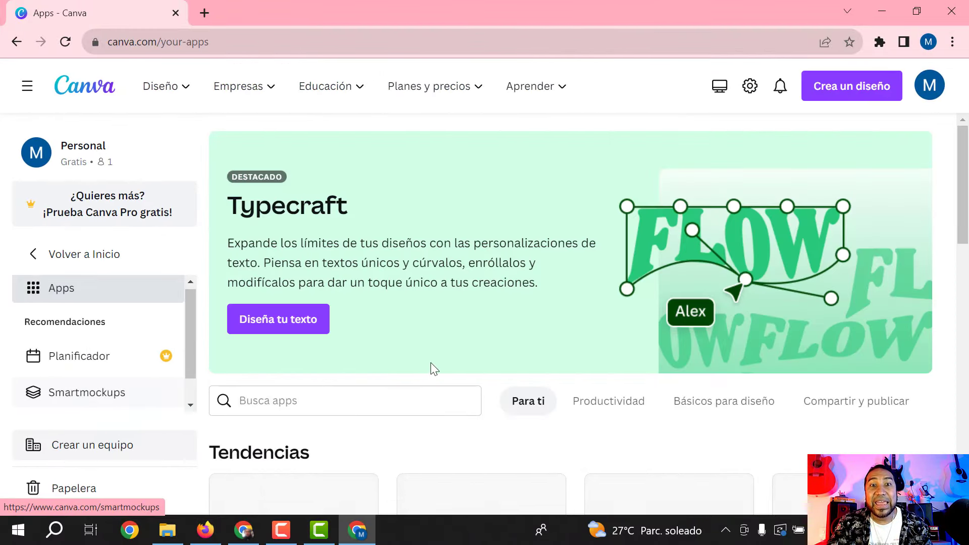
# Step: Open the details of the D-ID AI Presenters app among the trending apps
pyautogui.scroll(-3, 479, 265)
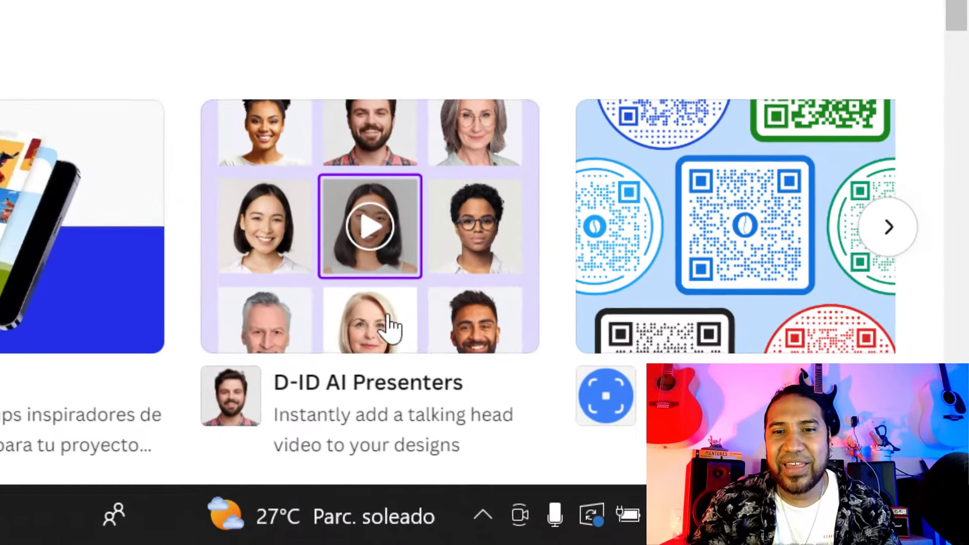
pyautogui.scroll(-4, 598, 405)
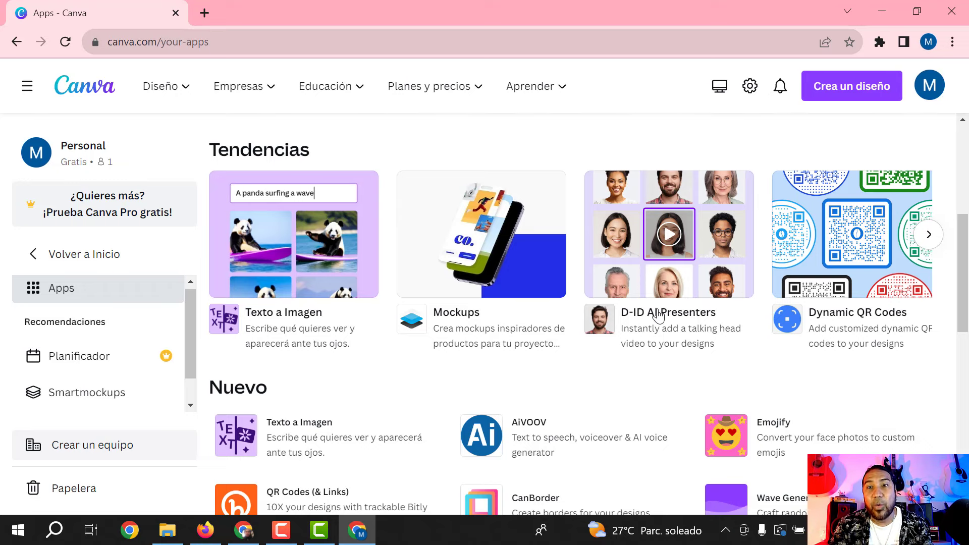
pyautogui.scroll(3, 657, 315)
pyautogui.scroll(-2, 686, 366)
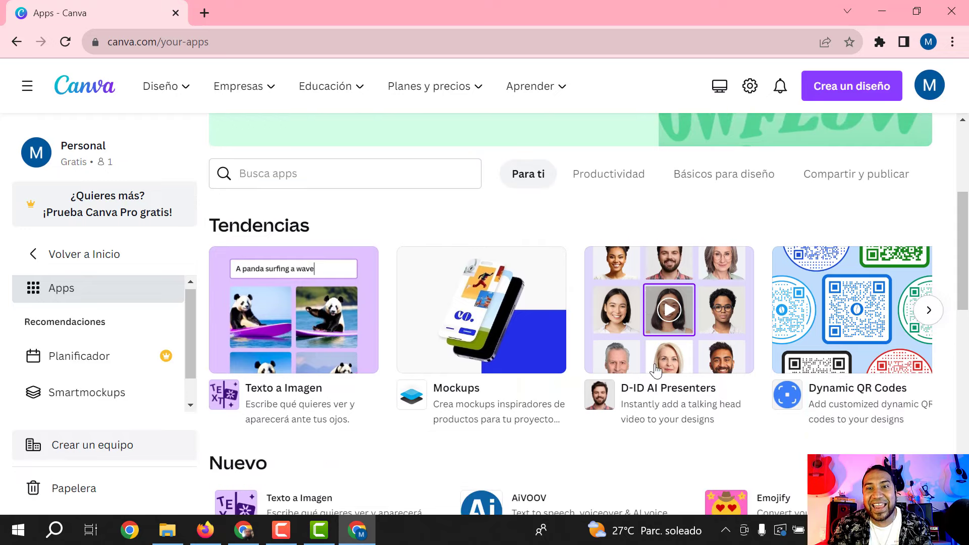
pyautogui.scroll(2, 667, 390)
pyautogui.scroll(-2, 667, 390)
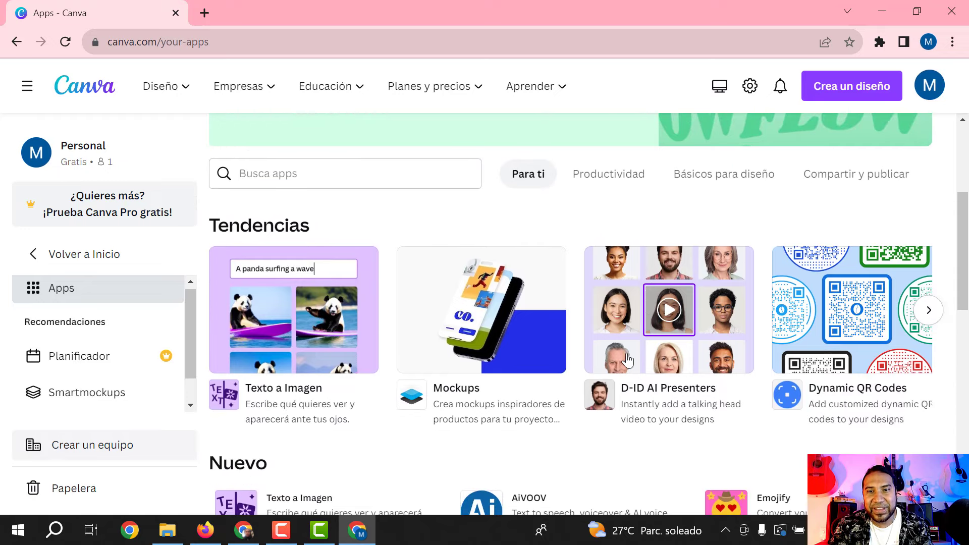
pyautogui.click(628, 360)
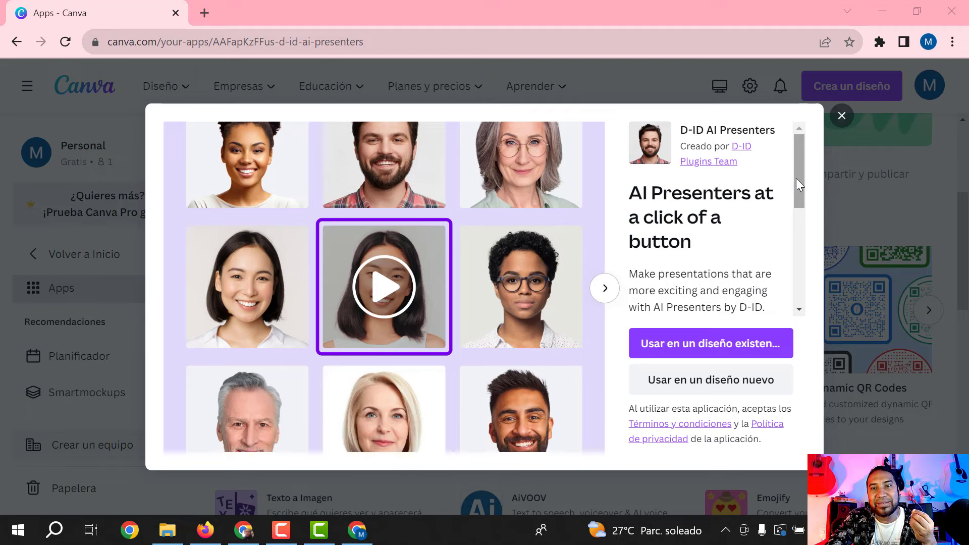
# Step: Use the D-ID AI Presenters app in a new design of the Historia de Instagram format
pyautogui.moveTo(795, 177)
pyautogui.mouseDown()
pyautogui.moveTo(797, 238)
pyautogui.moveTo(799, 167)
pyautogui.mouseUp()
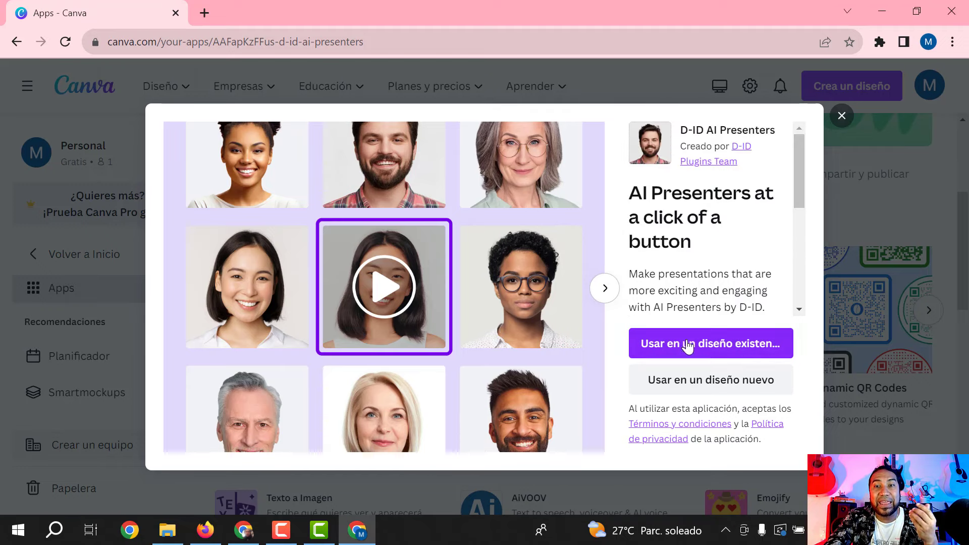
pyautogui.click(701, 384)
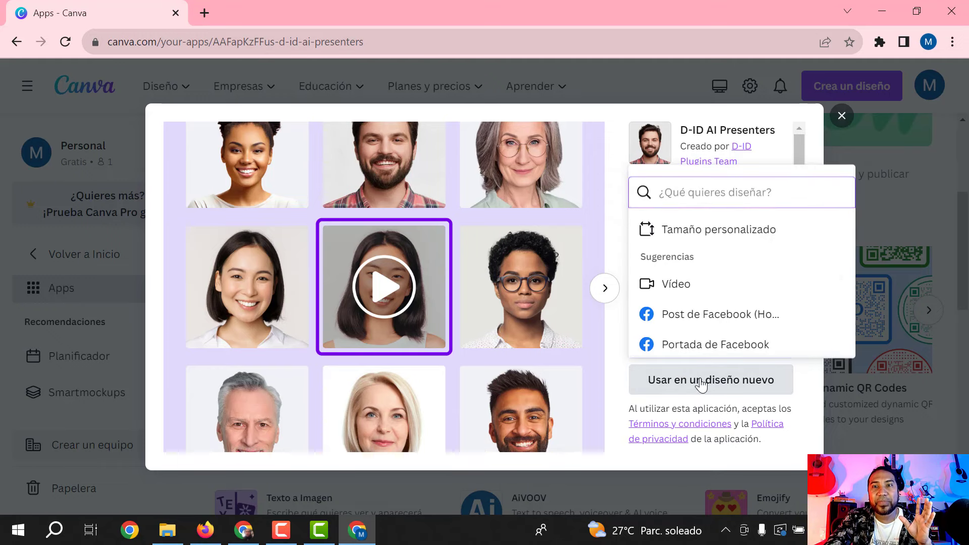
pyautogui.scroll(-3, 741, 242)
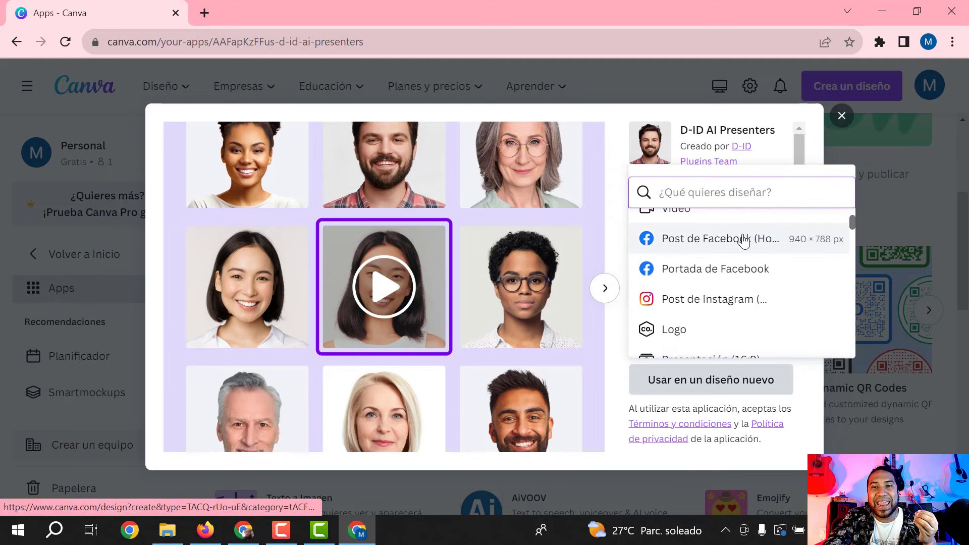
pyautogui.scroll(-2, 742, 240)
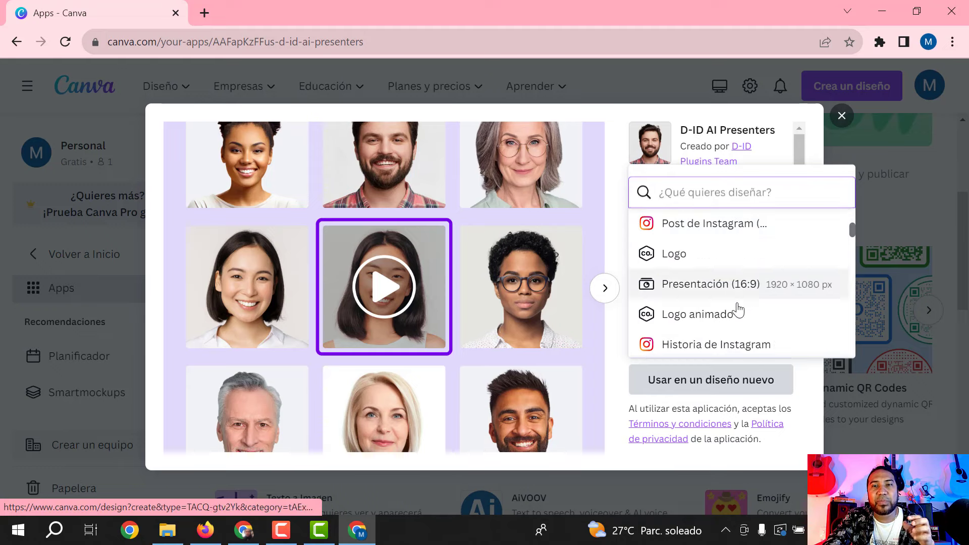
pyautogui.click(702, 345)
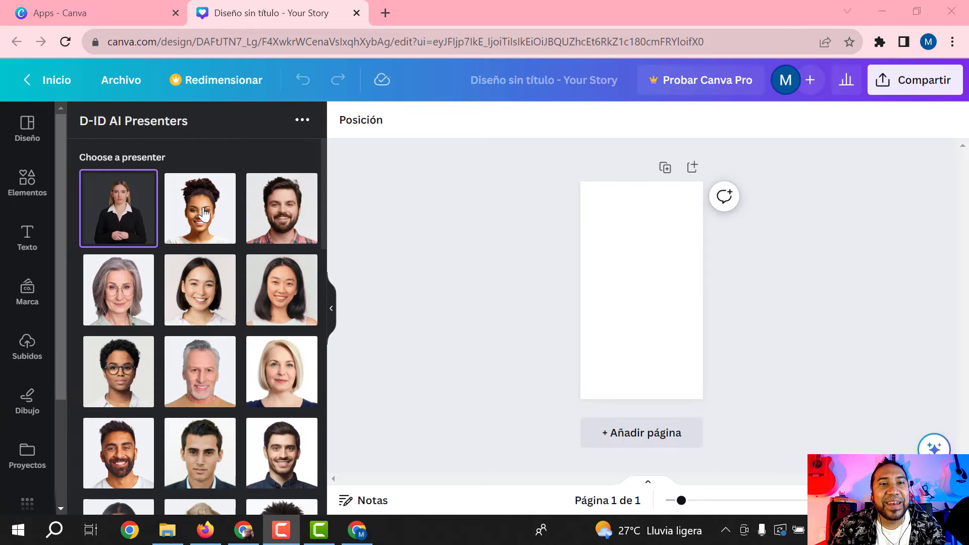
# Step: Try several presenter portraits and choose the bearded man in the grey turtleneck
pyautogui.click(204, 218)
pyautogui.click(285, 224)
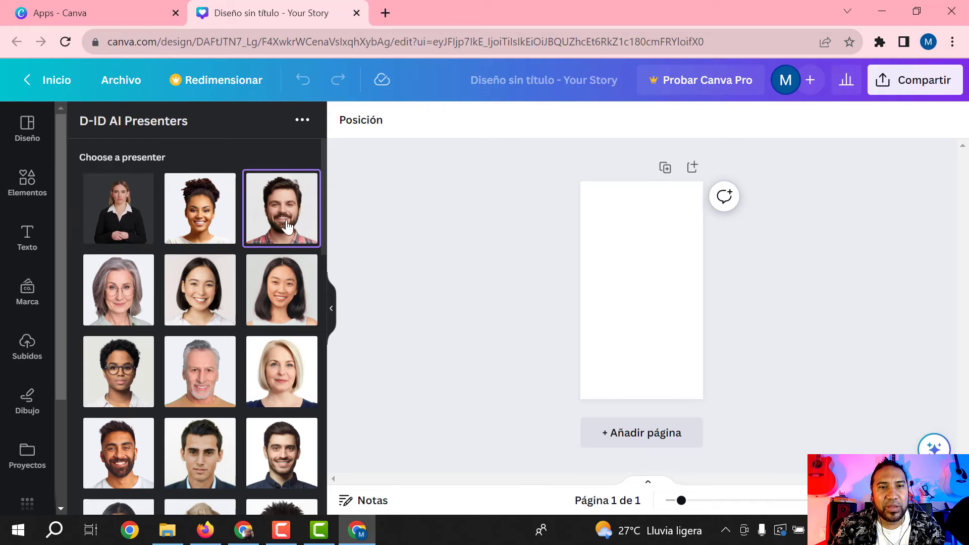
pyautogui.click(214, 285)
pyautogui.click(286, 305)
pyautogui.click(132, 367)
pyautogui.click(222, 375)
pyautogui.click(263, 375)
pyautogui.click(277, 435)
pyautogui.scroll(-5, 275, 429)
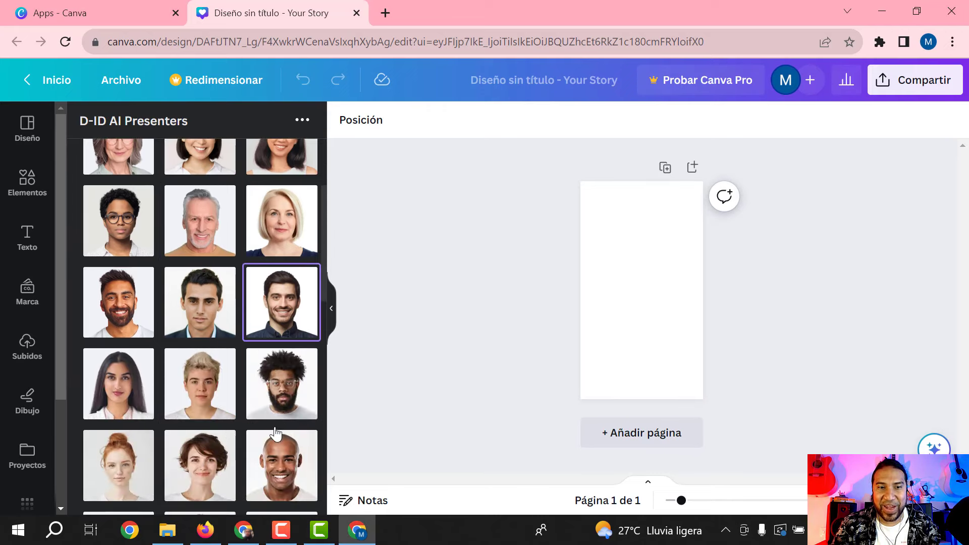
pyautogui.click(211, 328)
pyautogui.click(211, 399)
pyautogui.scroll(-3, 197, 302)
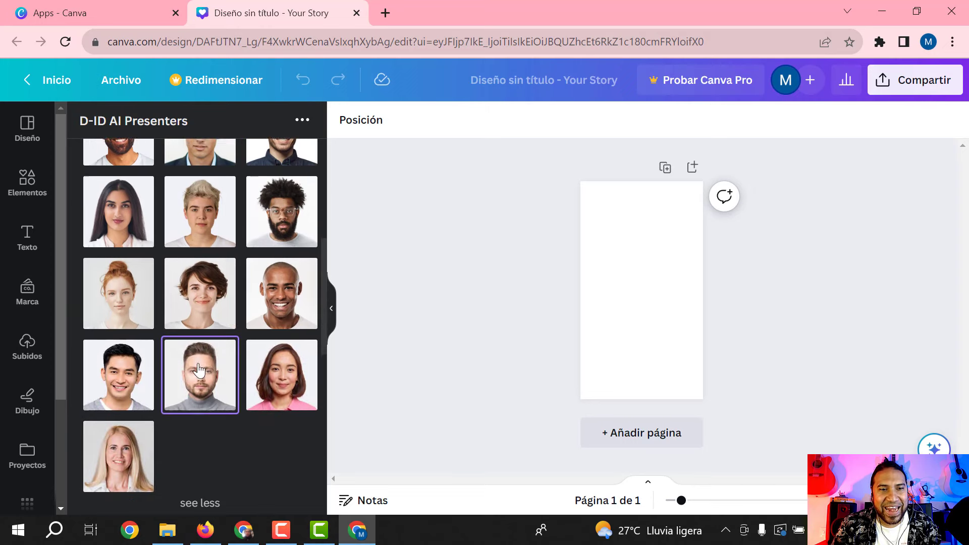
# Step: Replace the presenter's script with "Bienvenidos a este tutorial sobre la creación de Presentadores virtuales."
pyautogui.scroll(-3, 193, 287)
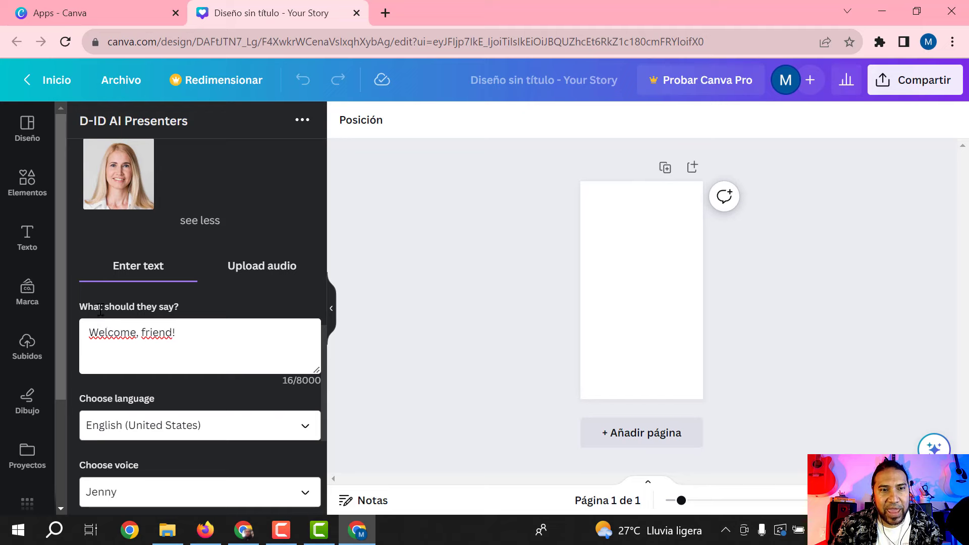
pyautogui.moveTo(100, 309); pyautogui.dragTo(84, 328)
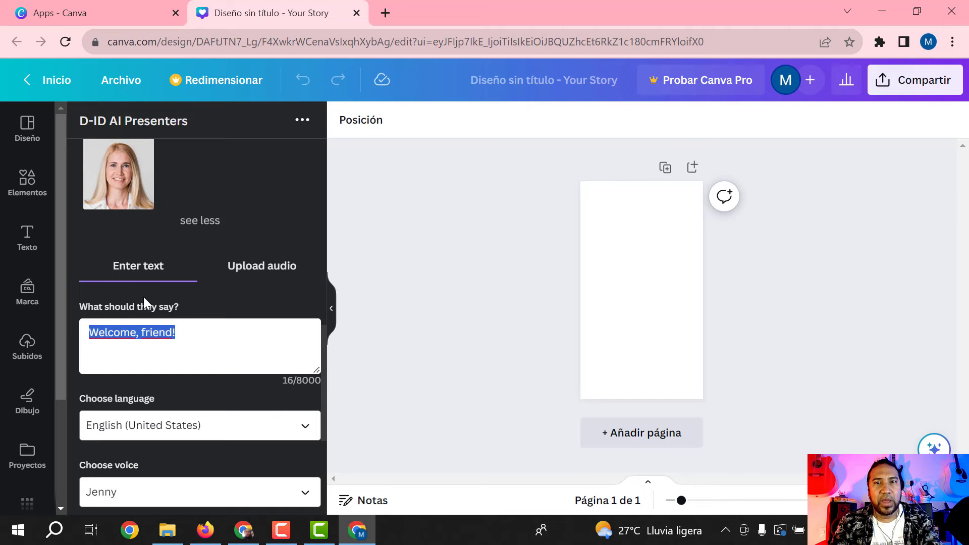
pyautogui.write('Bien')
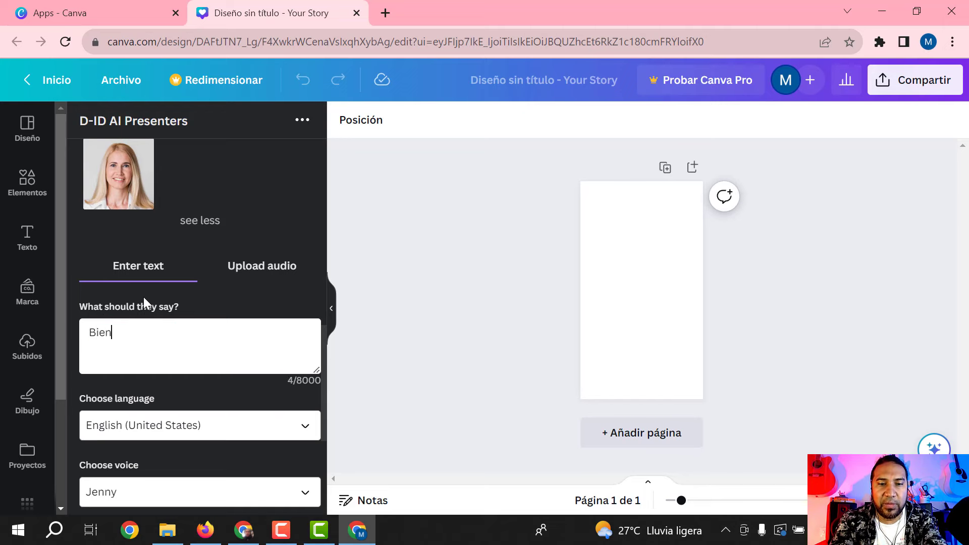
pyautogui.write('venidos ')
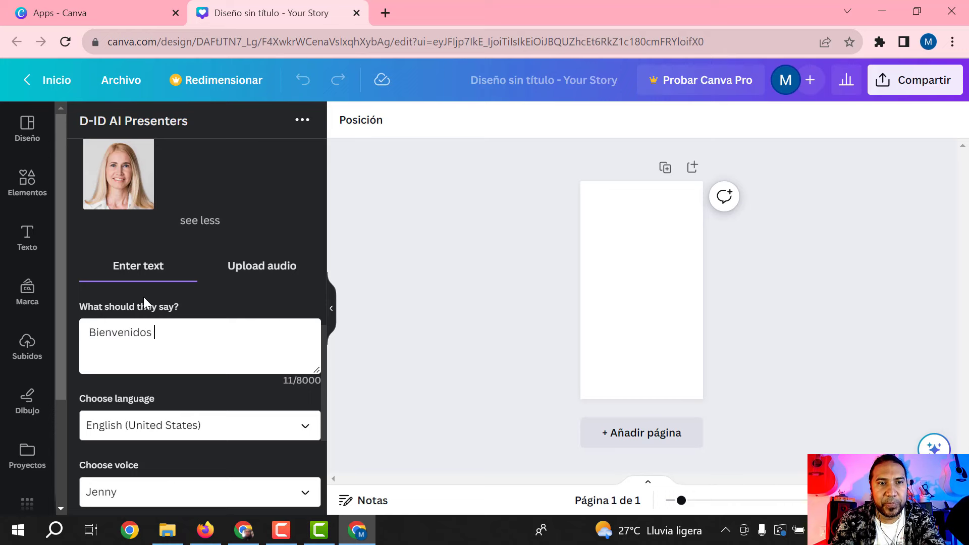
pyautogui.write('a este tu')
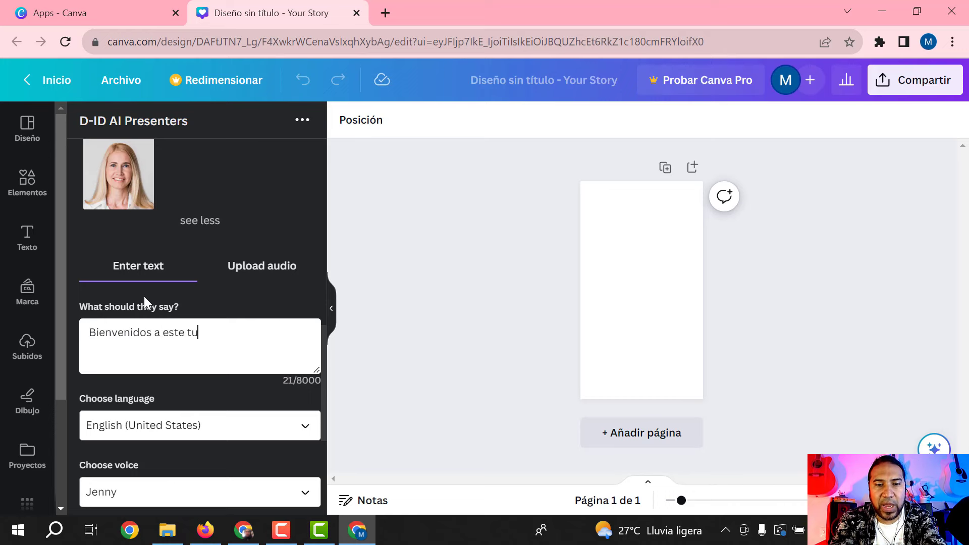
pyautogui.write('torial')
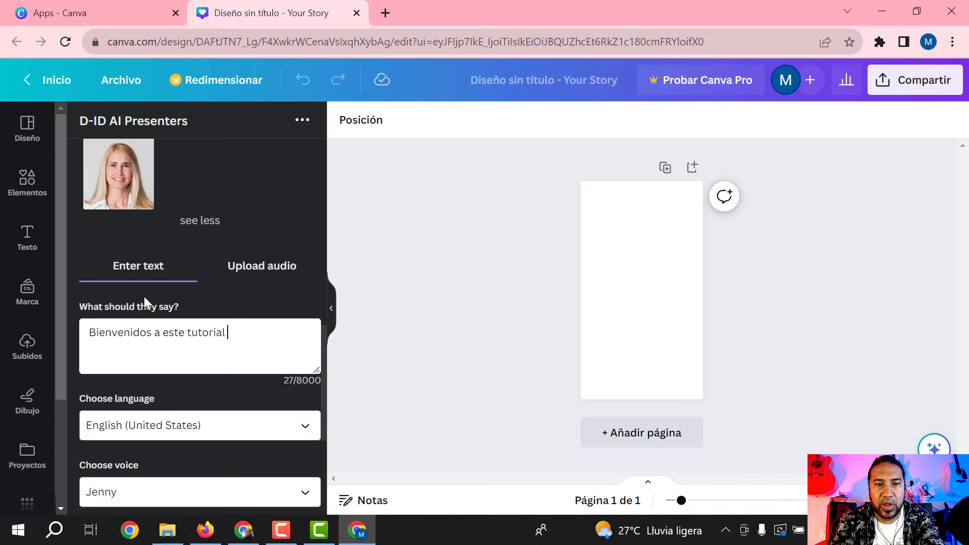
pyautogui.write(' sobre la cr')
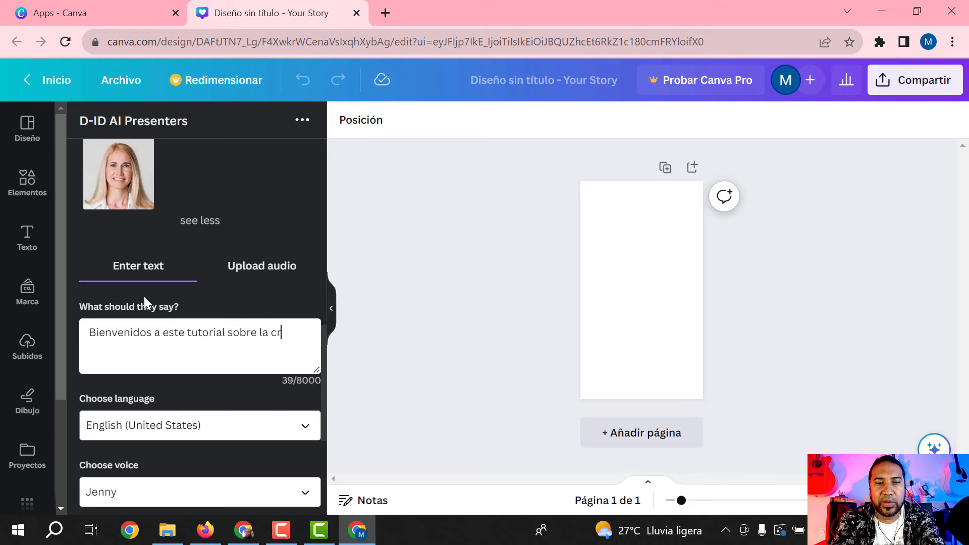
pyautogui.write('eación de')
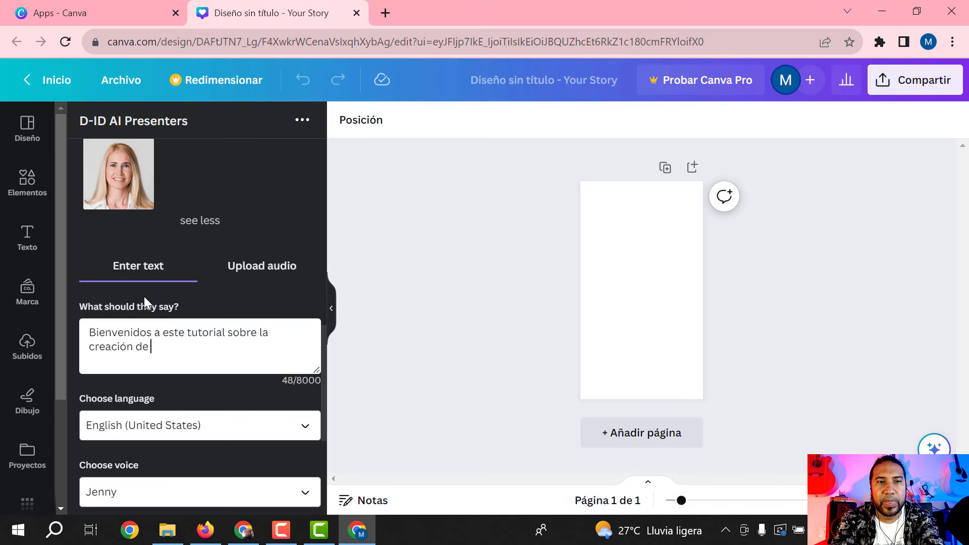
pyautogui.write(' P')
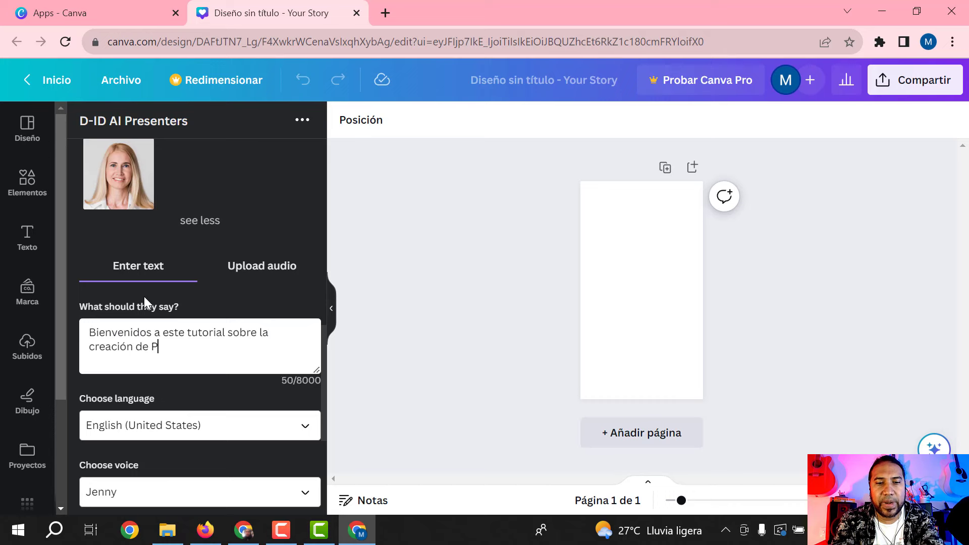
pyautogui.write('resentadore')
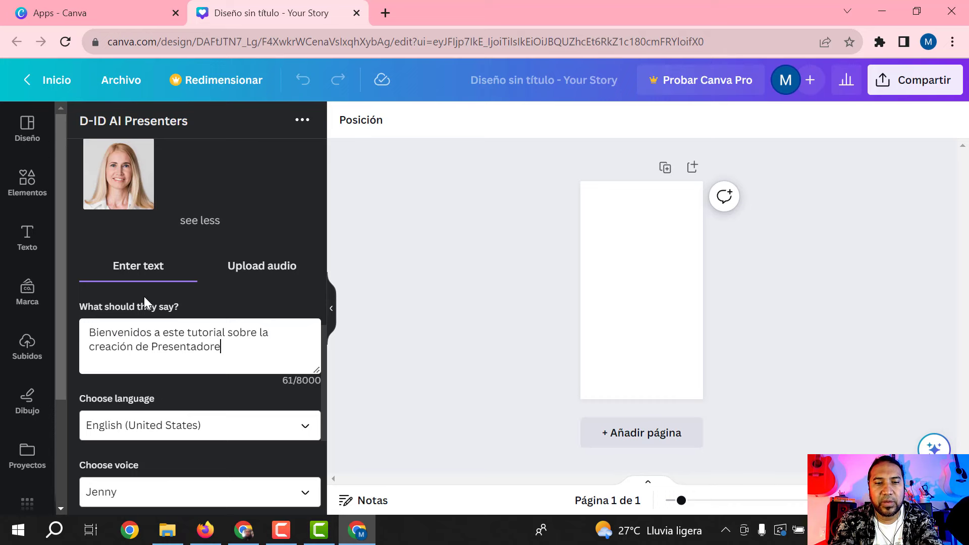
pyautogui.write('s virtuales.')
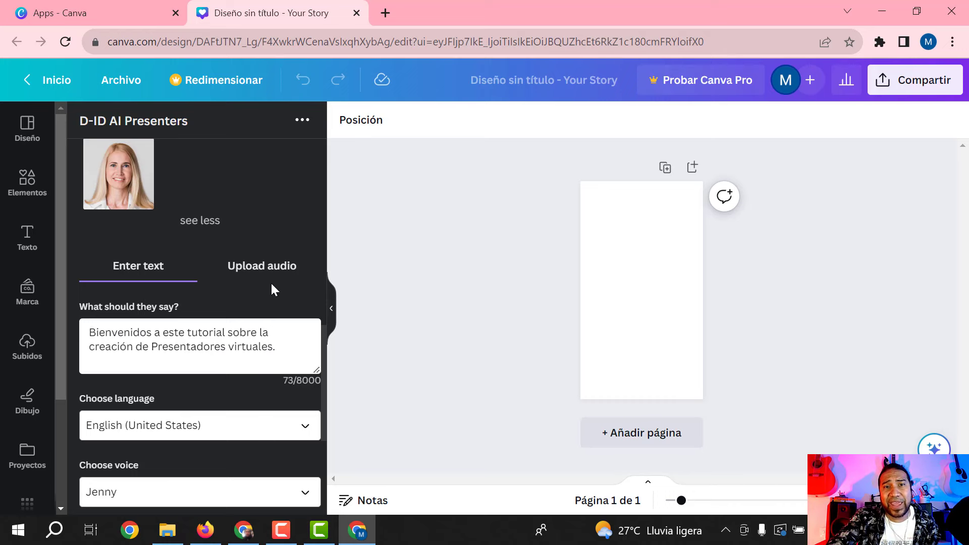
# Step: Copy the presenter's entire script text to the clipboard
pyautogui.moveTo(298, 383)
pyautogui.mouseDown()
pyautogui.moveTo(323, 384)
pyautogui.moveTo(302, 378)
pyautogui.moveTo(283, 389)
pyautogui.moveTo(301, 393)
pyautogui.moveTo(301, 373)
pyautogui.mouseUp()
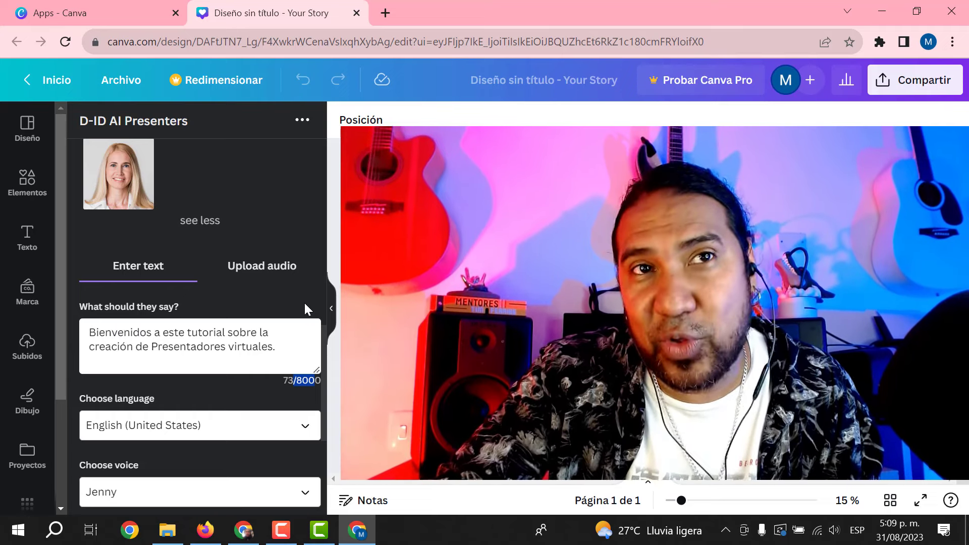
pyautogui.click(254, 348)
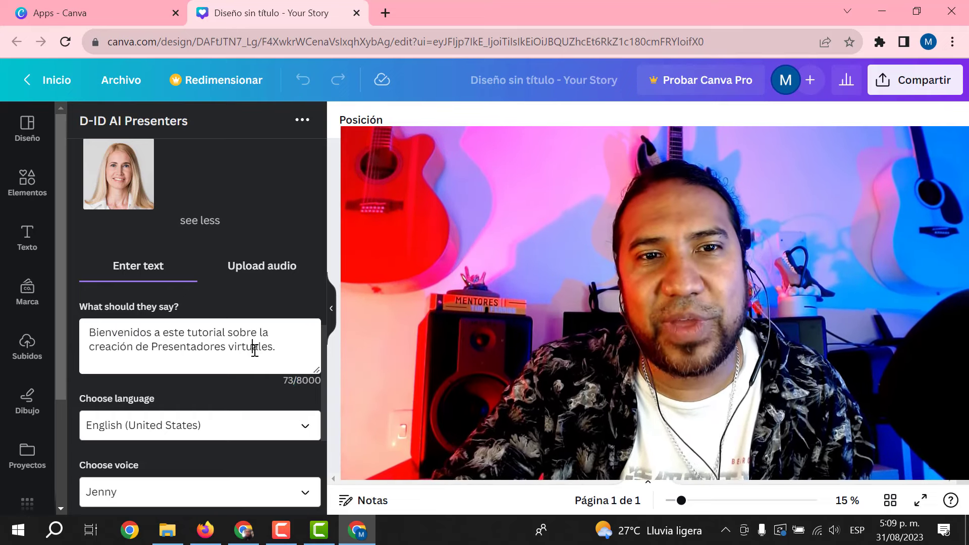
pyautogui.scroll(-2, 253, 348)
pyautogui.moveTo(292, 276); pyautogui.dragTo(83, 252)
pyautogui.rightClick(153, 259)
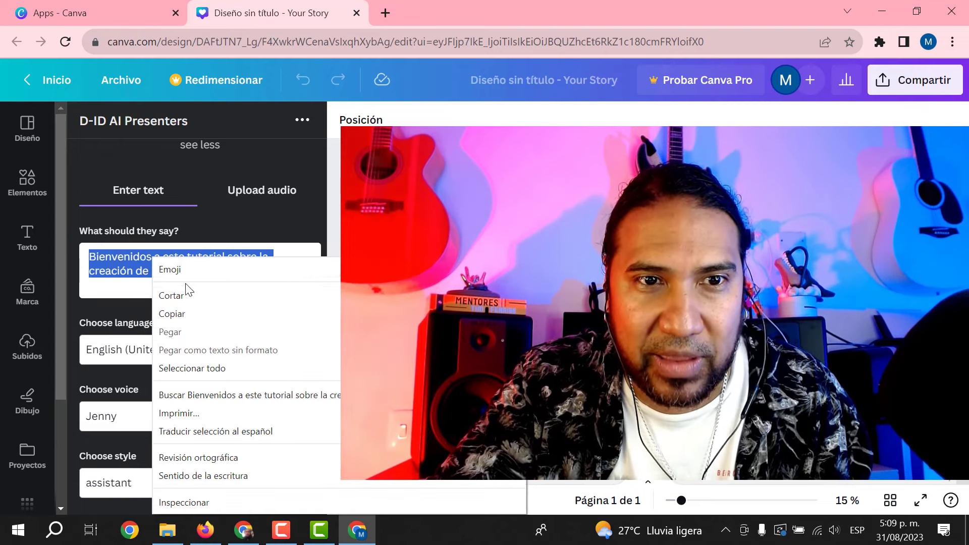
pyautogui.click(185, 313)
pyautogui.click(161, 270)
# Step: Sign in to D-ID with a Google account and link it to the Canva account
pyautogui.scroll(-4, 174, 265)
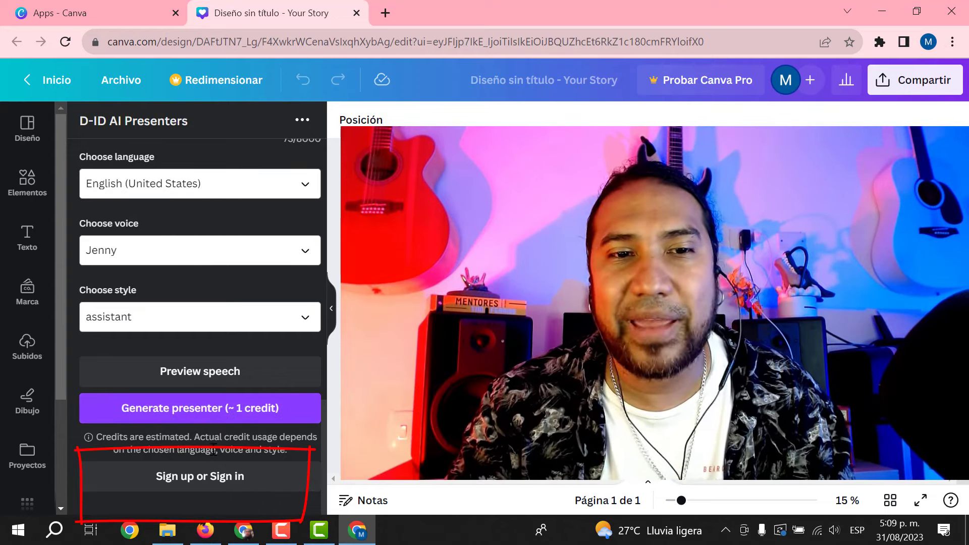
pyautogui.click(206, 480)
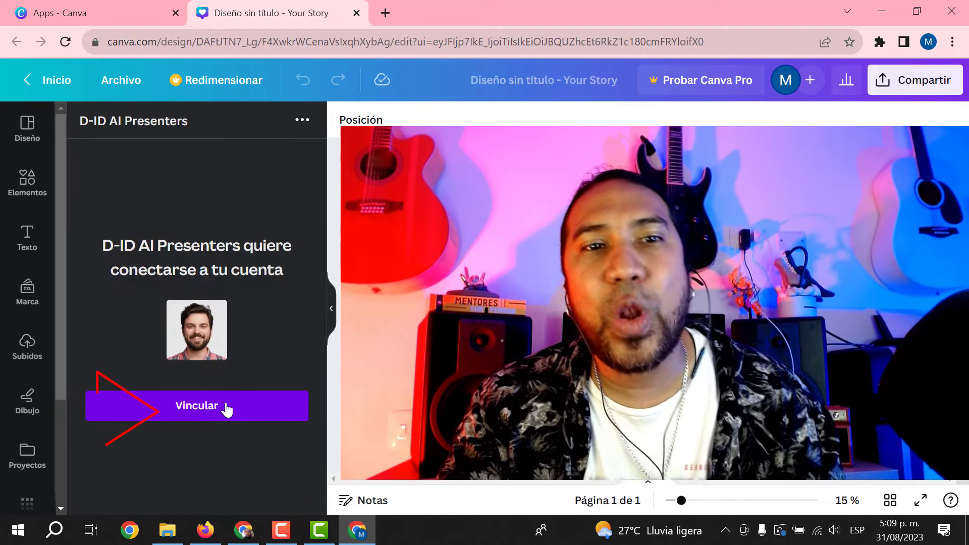
pyautogui.click(219, 410)
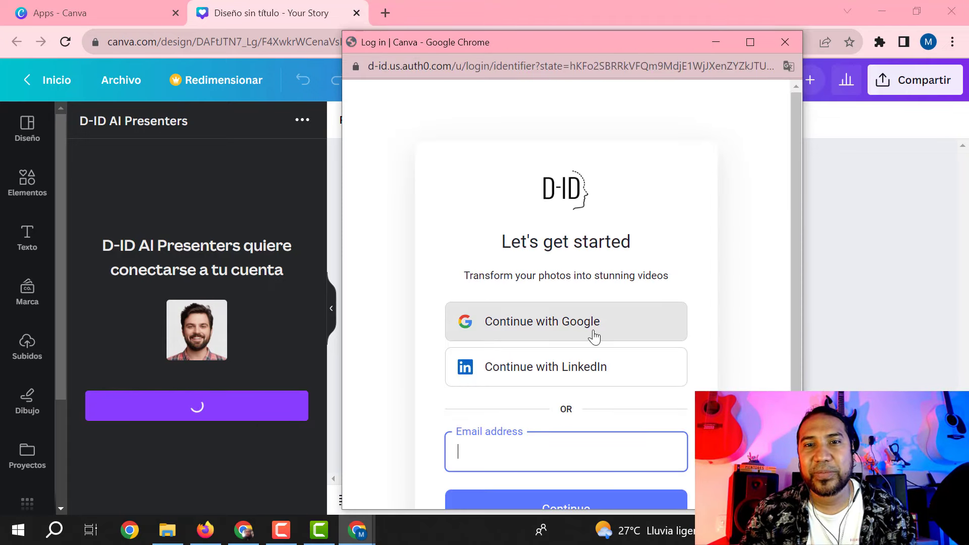
pyautogui.click(594, 335)
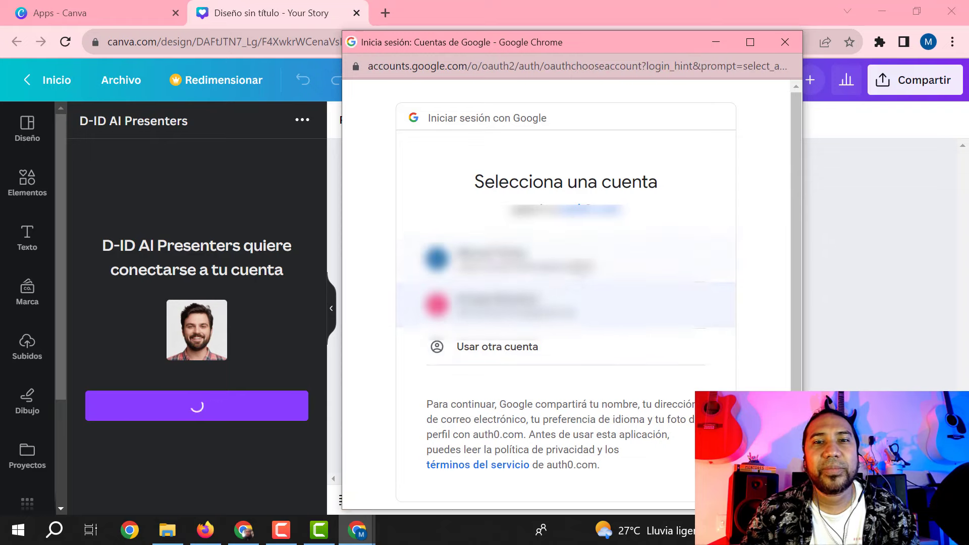
pyautogui.click(578, 273)
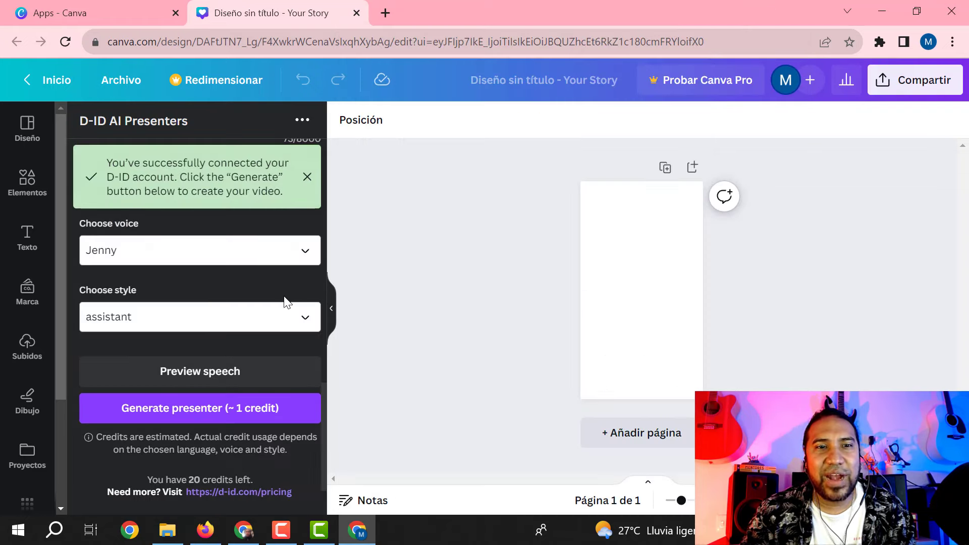
# Step: Dismiss the D-ID connection notice and choose the smiling woman with curly updo hair in the first row as presenter
pyautogui.scroll(3, 235, 371)
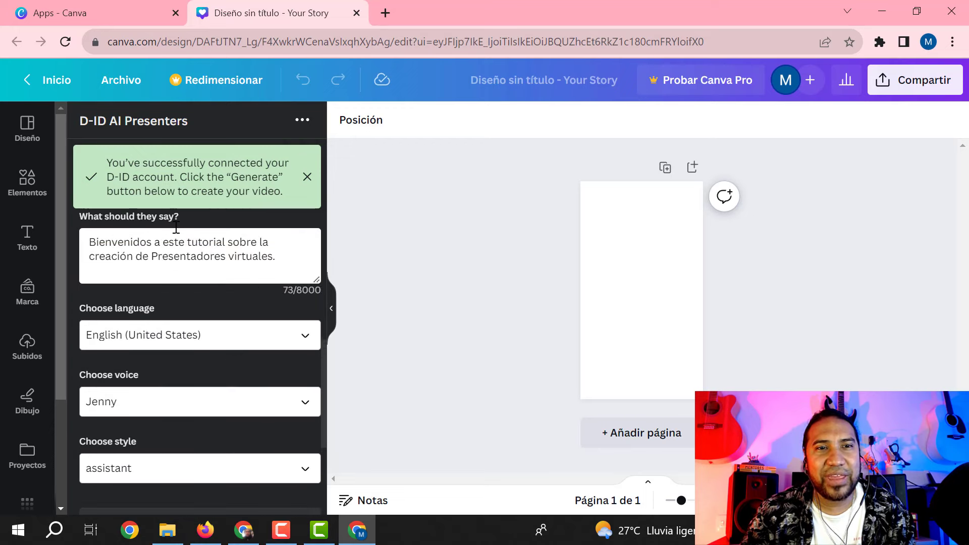
pyautogui.click(307, 176)
pyautogui.scroll(5, 250, 273)
pyautogui.scroll(5, 255, 293)
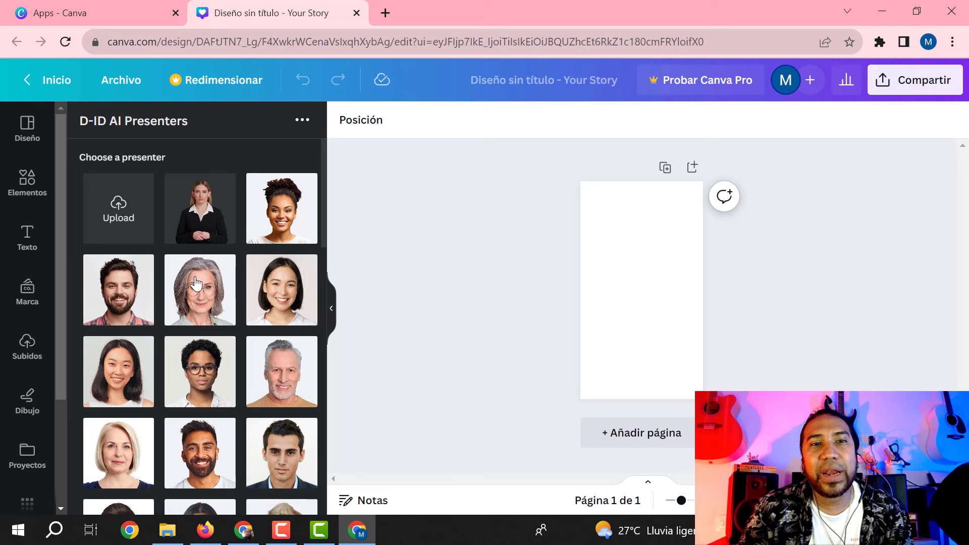
pyautogui.click(311, 224)
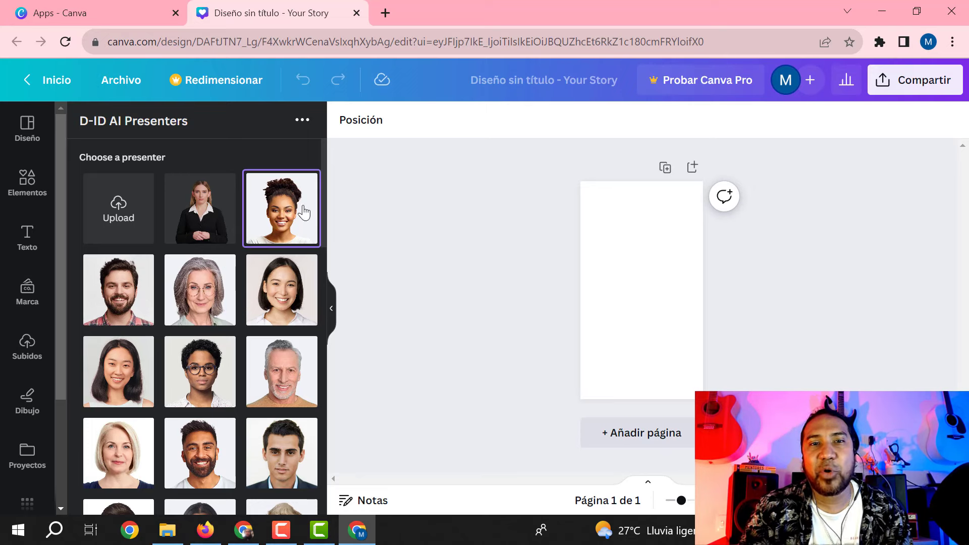
# Step: Append a closing sentence to the presenter's script, starting "Mi nombre es" and ending with the presenter's first name
pyautogui.scroll(-10, 264, 290)
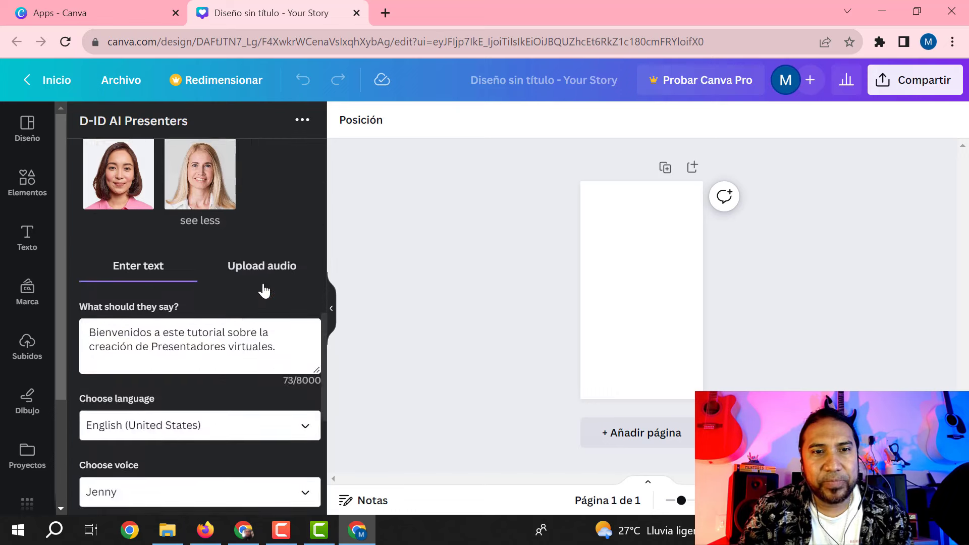
pyautogui.scroll(-2, 259, 283)
pyautogui.tripleClick(115, 256)
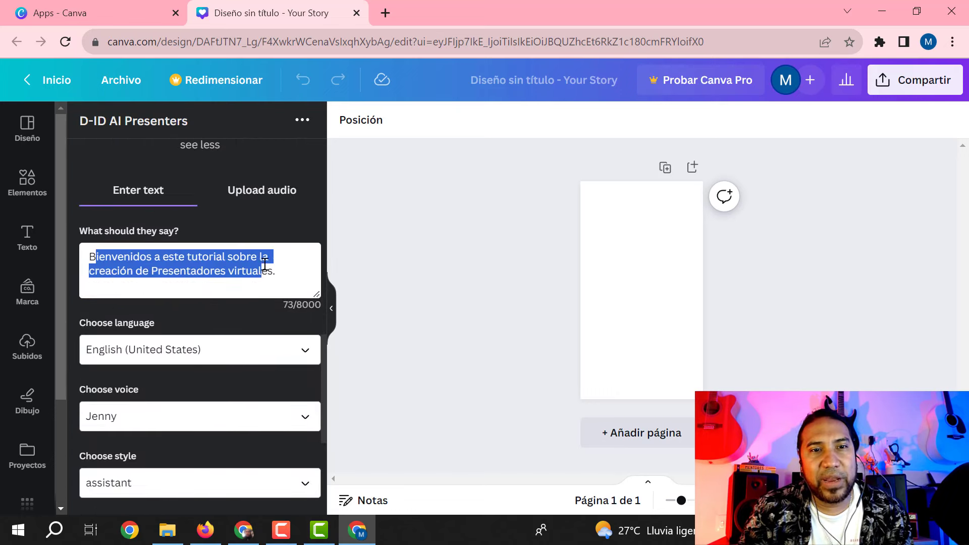
pyautogui.click(278, 270)
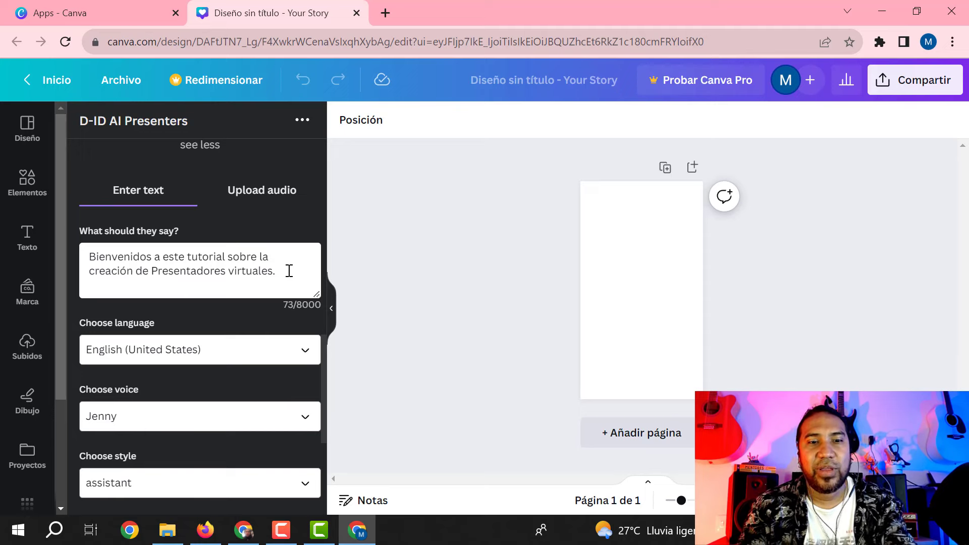
pyautogui.write('Mi nomb')
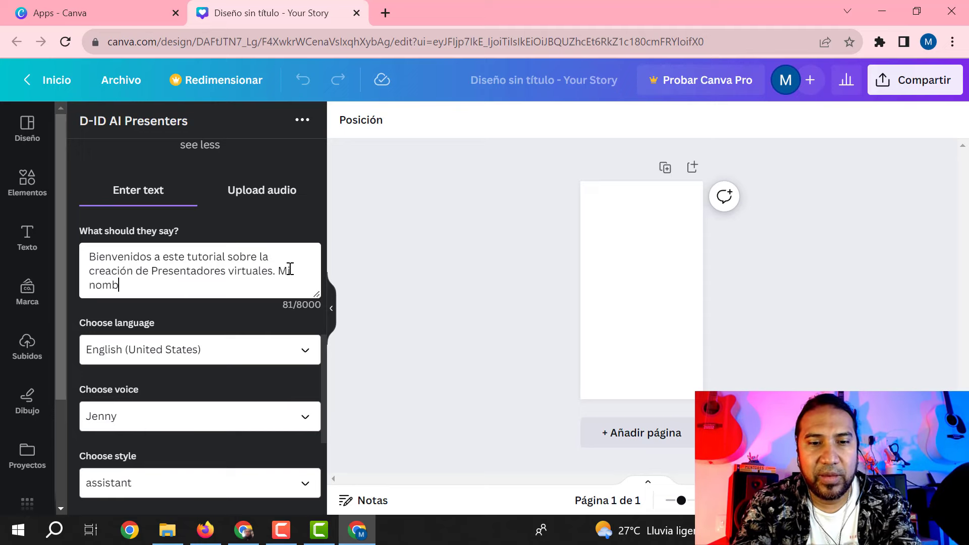
pyautogui.write('re es Manuela.')
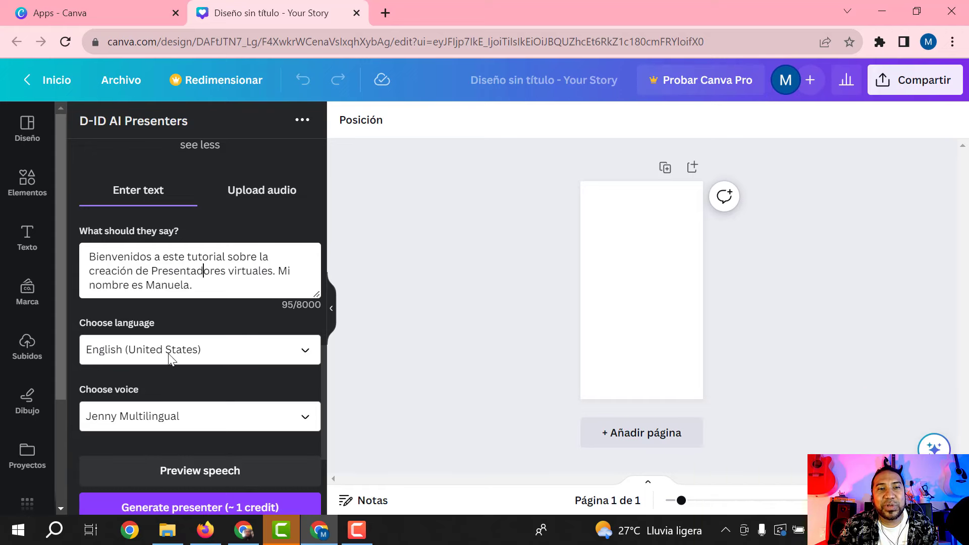
# Step: Try Spanish (Uruguay) as the speech language with the Valentina voice and preview the speech
pyautogui.click(195, 356)
pyautogui.scroll(-10, 199, 263)
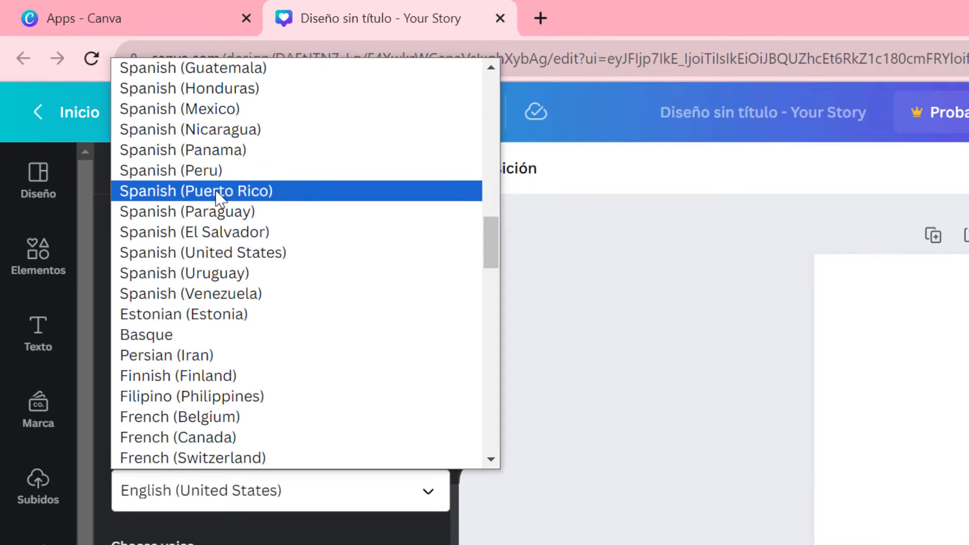
pyautogui.click(204, 275)
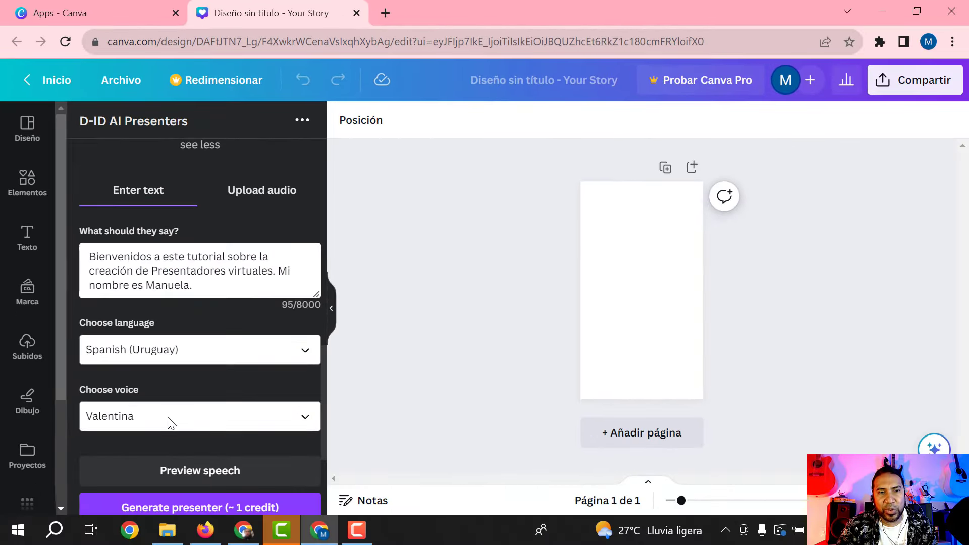
pyautogui.click(216, 544)
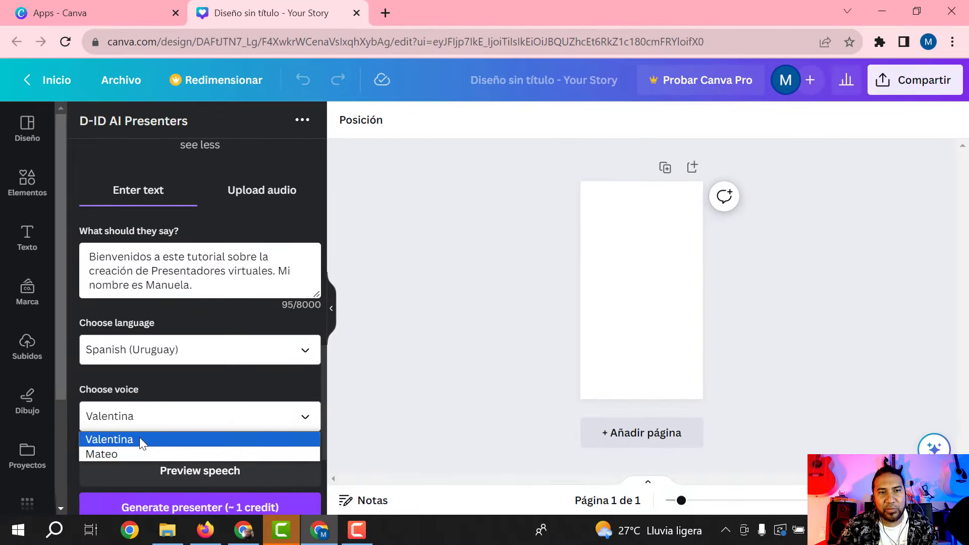
pyautogui.click(151, 440)
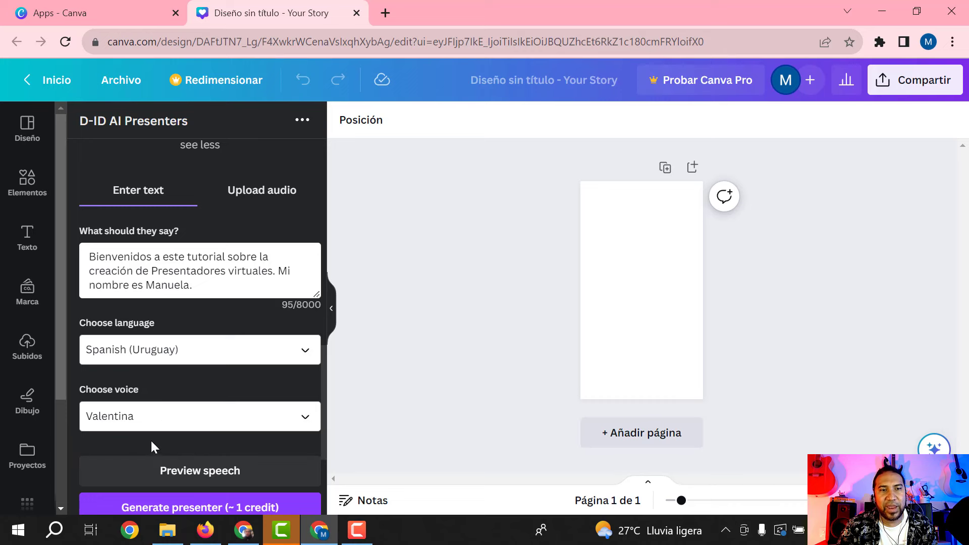
pyautogui.click(190, 474)
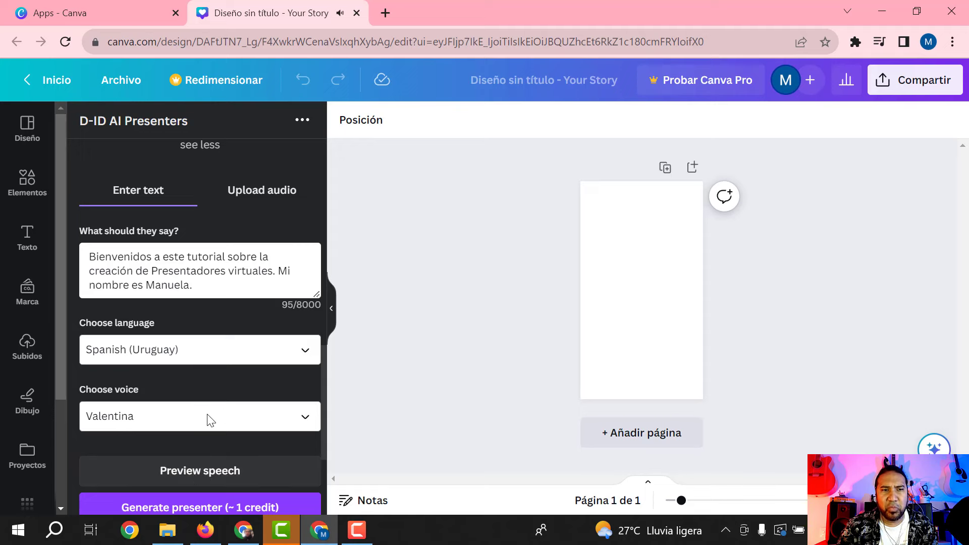
# Step: Try Spanish (Ecuador) as the speech language, preview the script with the Andrea voice, and check the other available voices
pyautogui.click(230, 357)
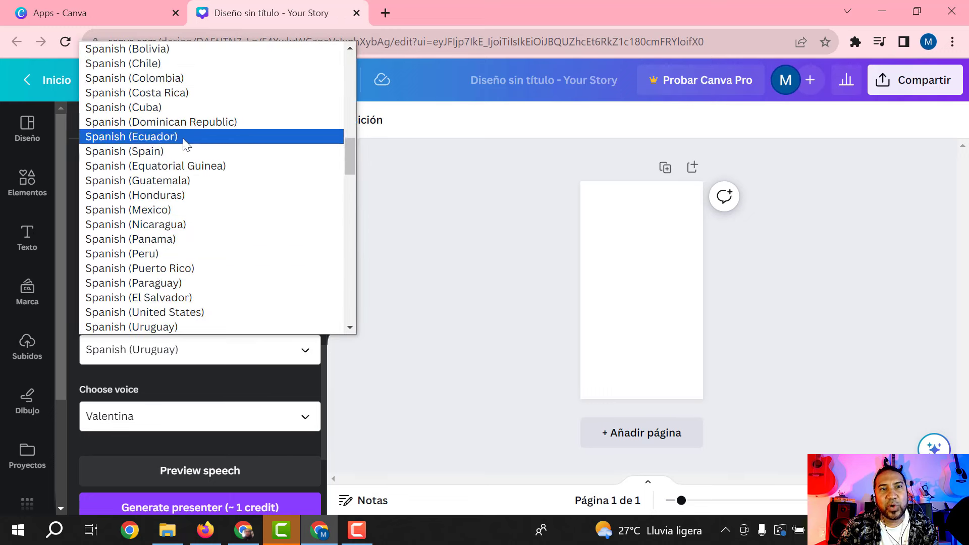
pyautogui.click(222, 136)
pyautogui.click(201, 471)
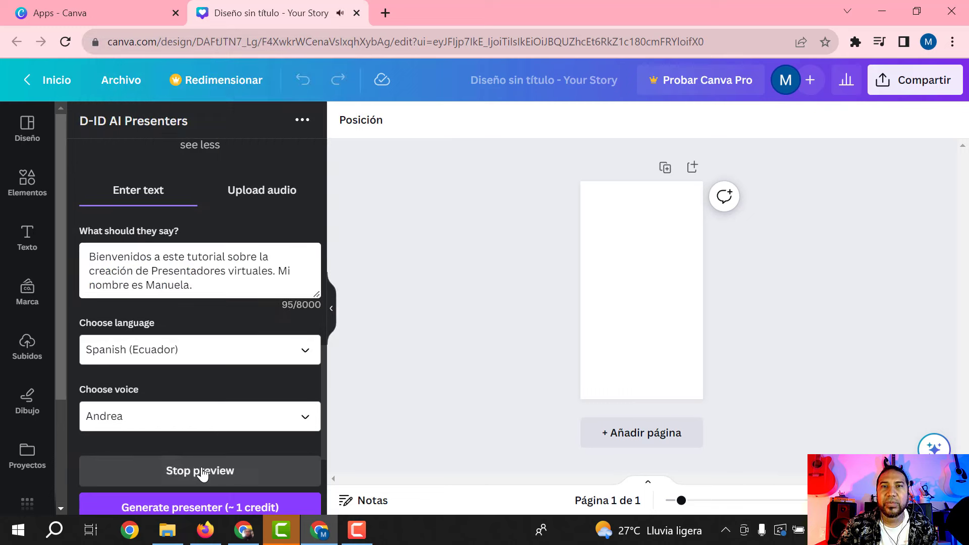
pyautogui.click(201, 473)
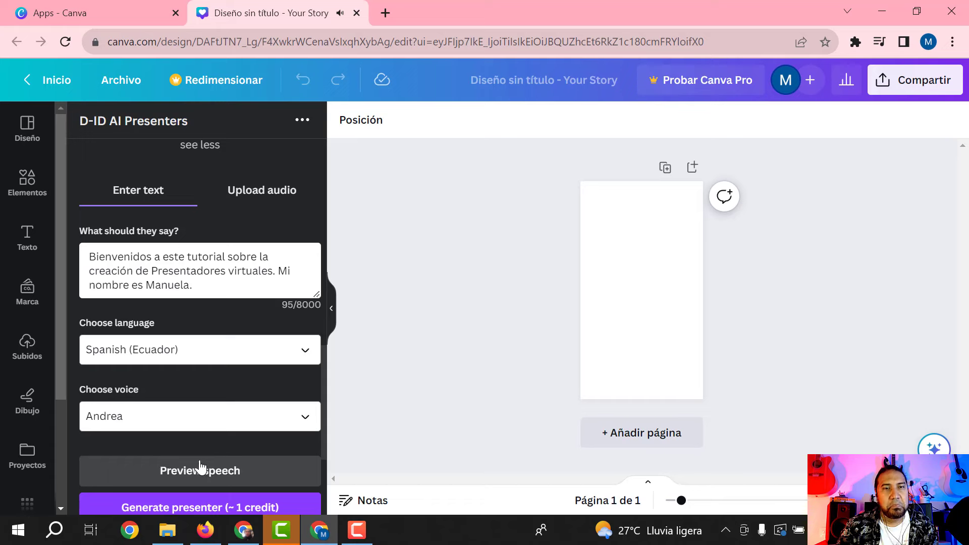
pyautogui.click(198, 415)
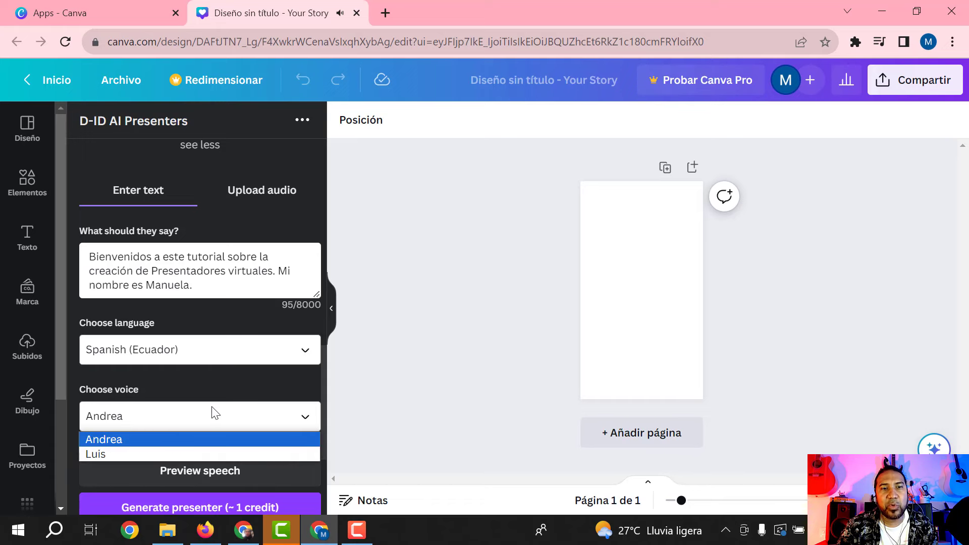
pyautogui.click(200, 376)
# Step: Try Spanish (Colombia) as the speech language, preview the script with the Salome voice, and check the other available voices
pyautogui.click(203, 359)
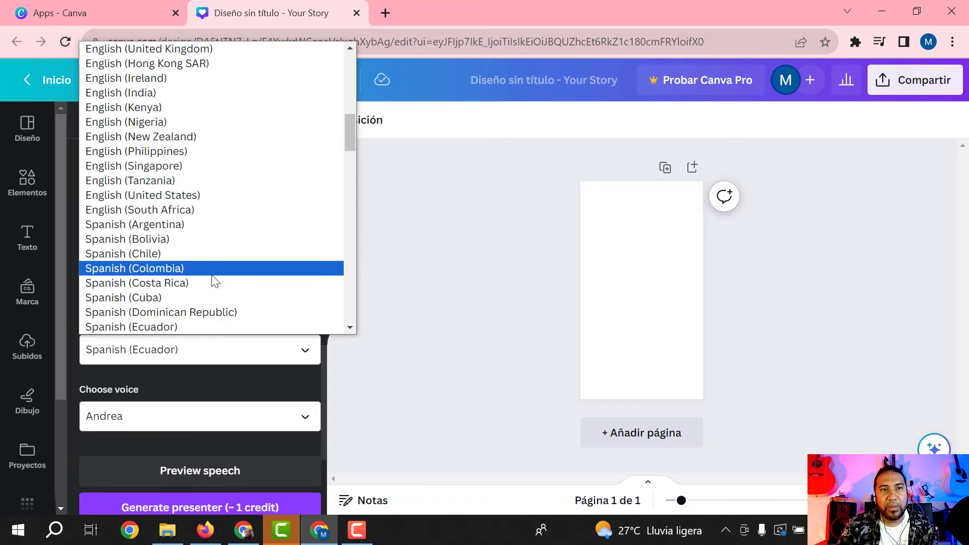
pyautogui.scroll(3, 206, 259)
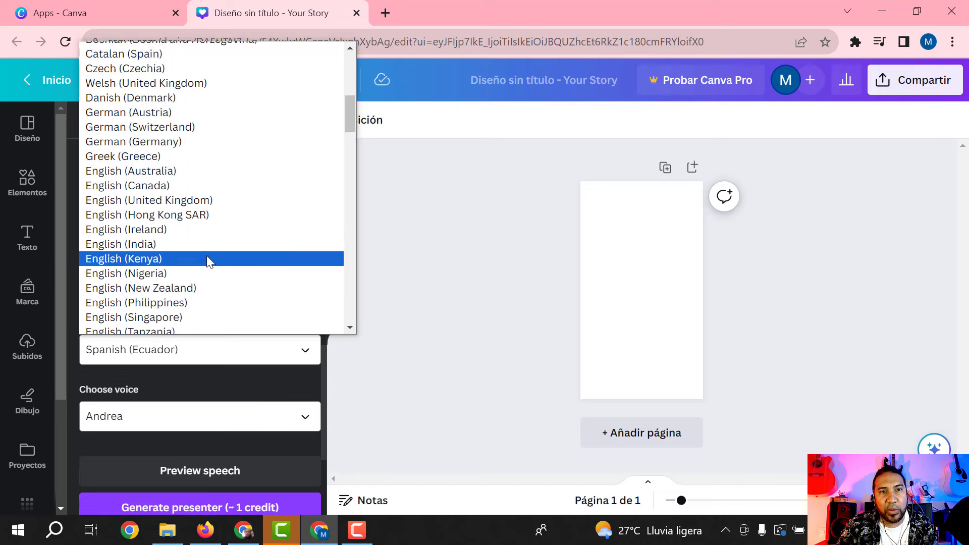
pyautogui.scroll(-6, 202, 268)
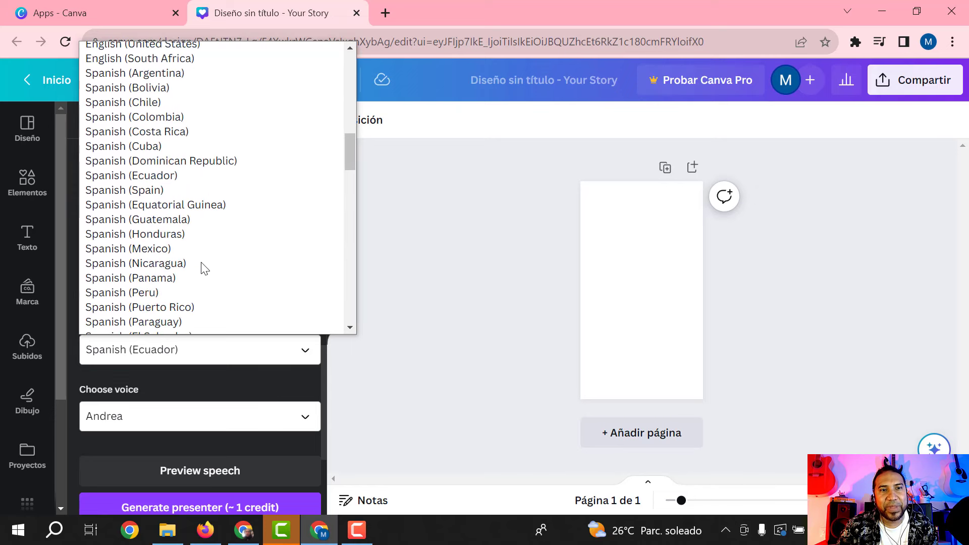
pyautogui.click(189, 116)
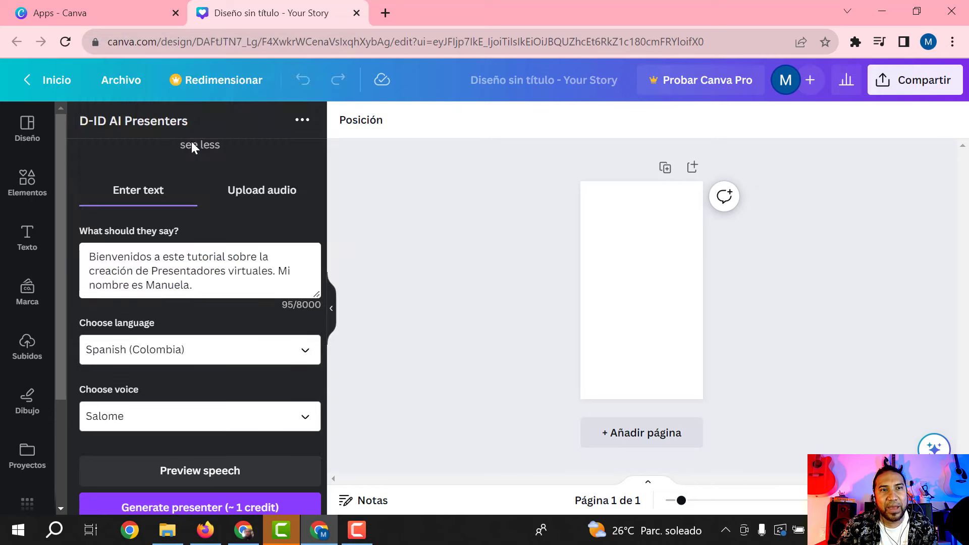
pyautogui.click(189, 471)
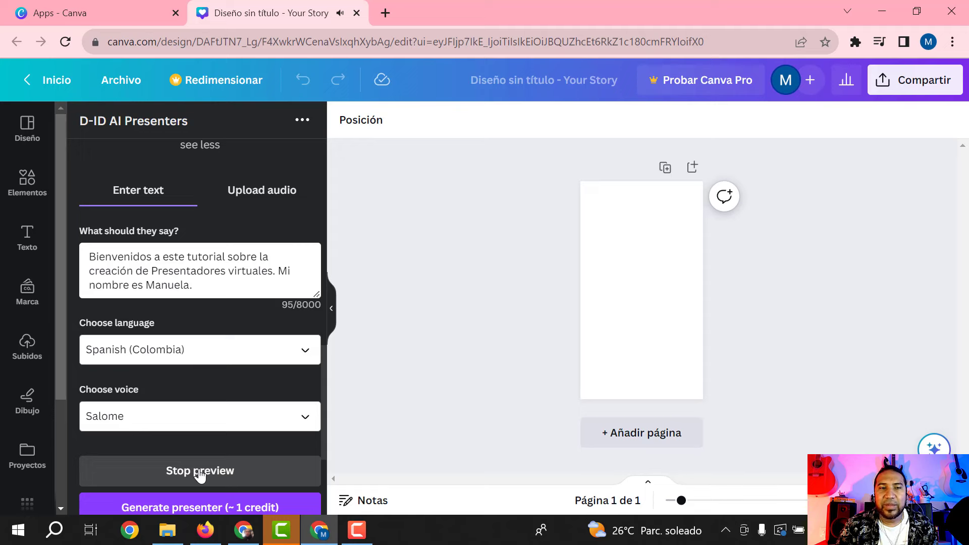
pyautogui.click(220, 421)
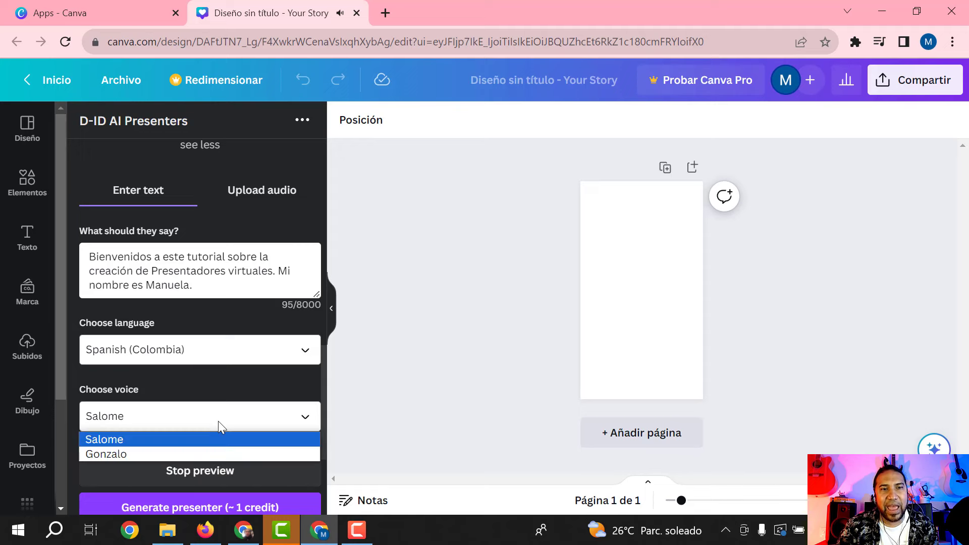
pyautogui.click(213, 421)
# Step: Set the speech language to Spanish (Mexico) with the Dalia voice
pyautogui.click(263, 352)
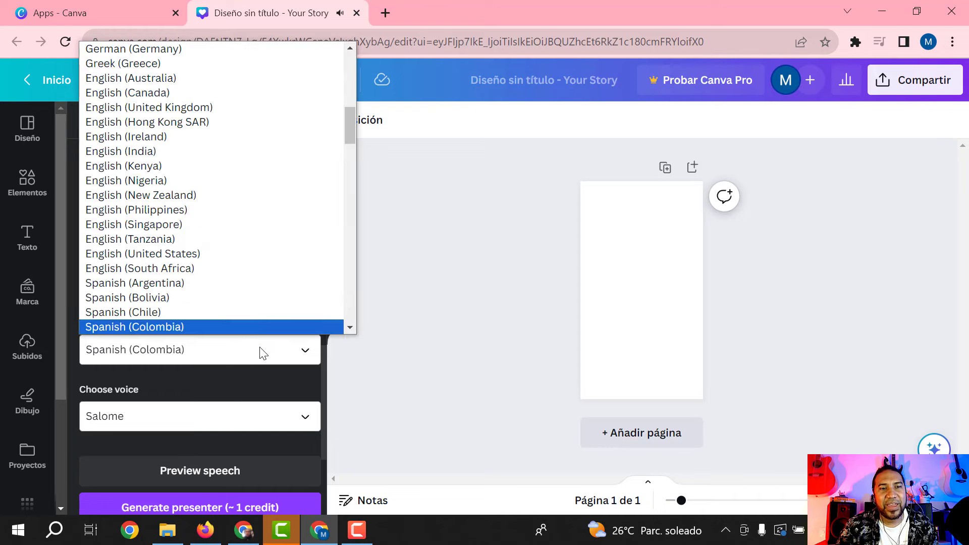
pyautogui.scroll(-1, 232, 298)
pyautogui.scroll(-2, 232, 291)
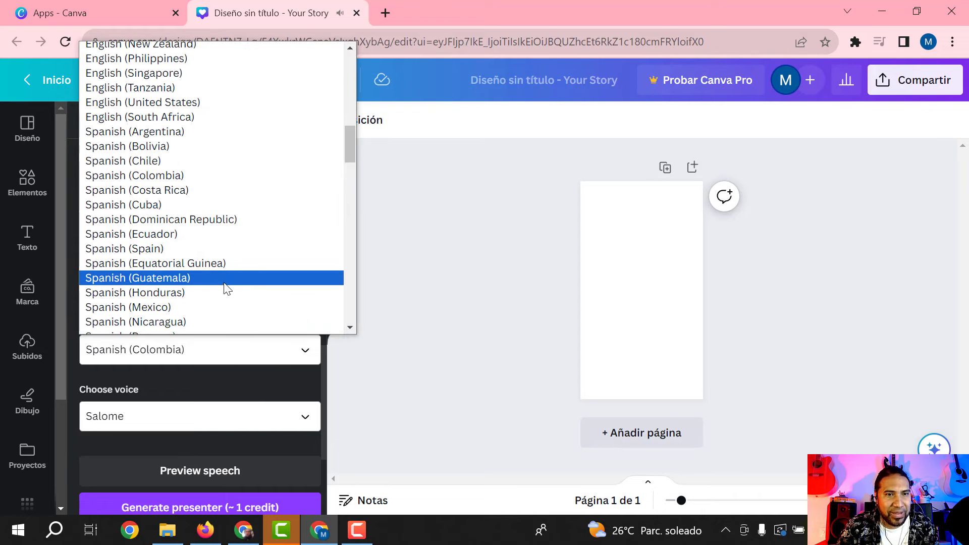
pyautogui.click(175, 308)
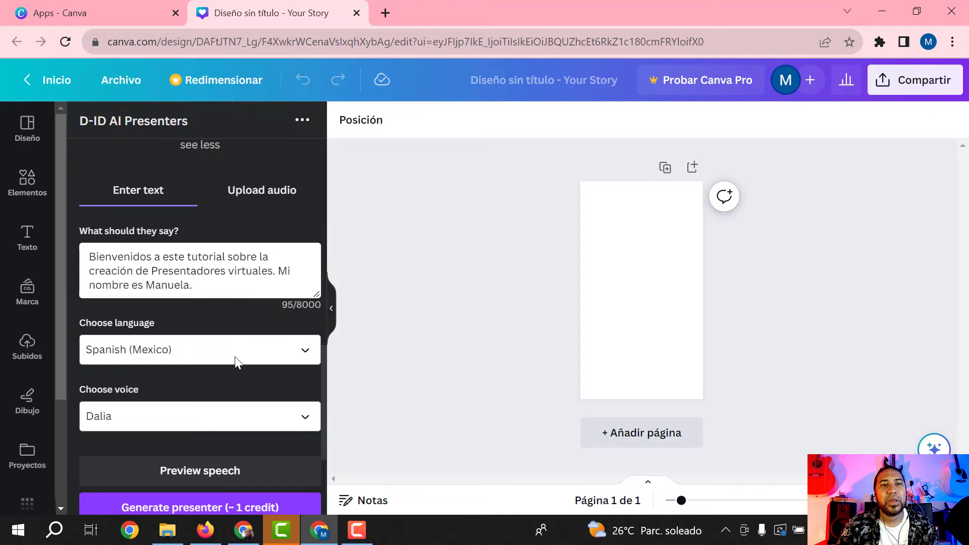
pyautogui.click(208, 426)
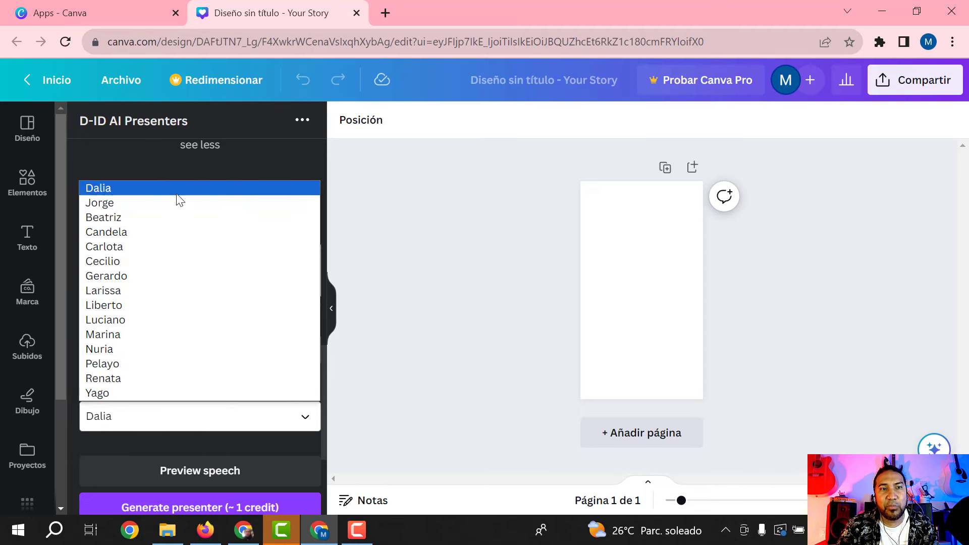
pyautogui.click(179, 191)
# Step: Review the other Mexican Spanish voices and preview the script spoken by Dalia
pyautogui.click(220, 417)
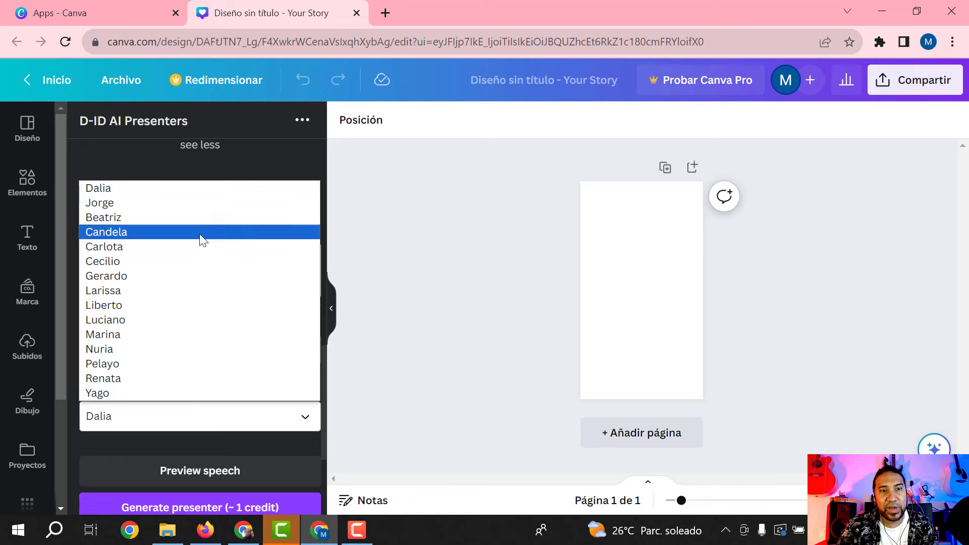
pyautogui.click(192, 426)
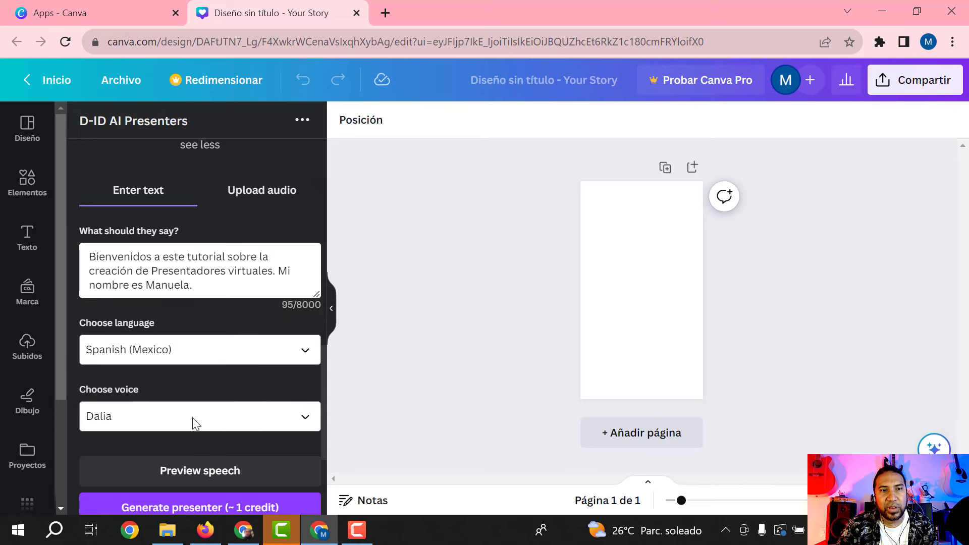
pyautogui.click(193, 417)
pyautogui.click(192, 416)
pyautogui.click(205, 470)
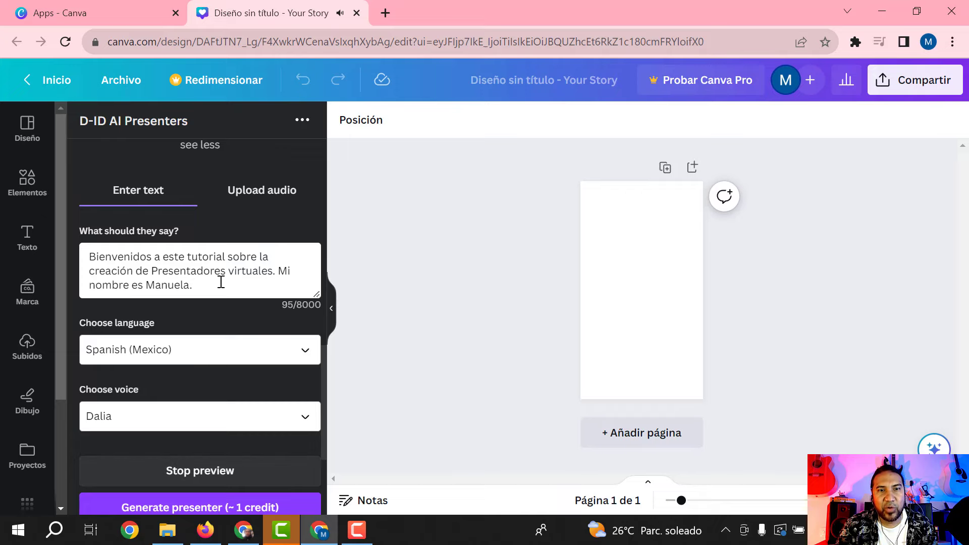
# Step: Examine the presenter's estimated credit cost and the D-ID account's remaining credits
pyautogui.scroll(-2, 224, 363)
pyautogui.scroll(-3, 223, 364)
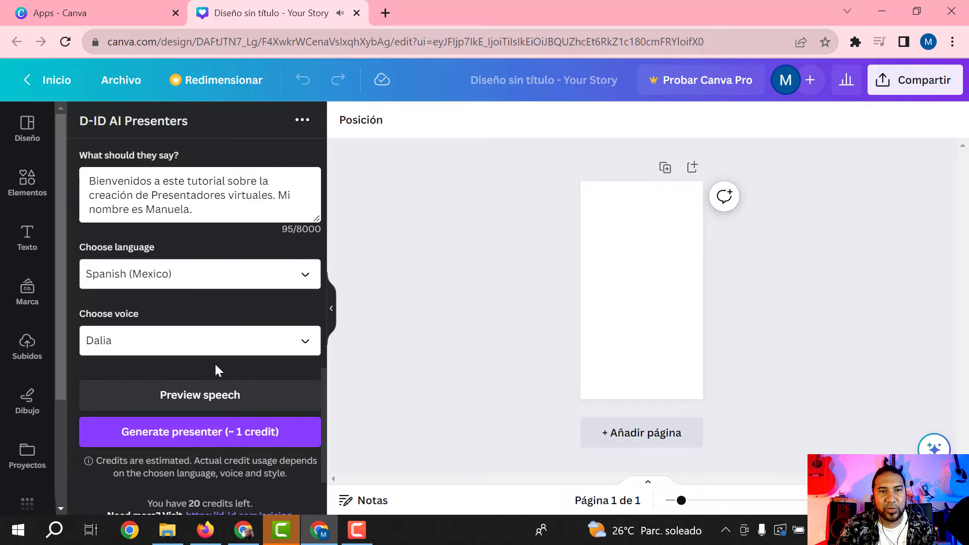
pyautogui.scroll(-1, 215, 365)
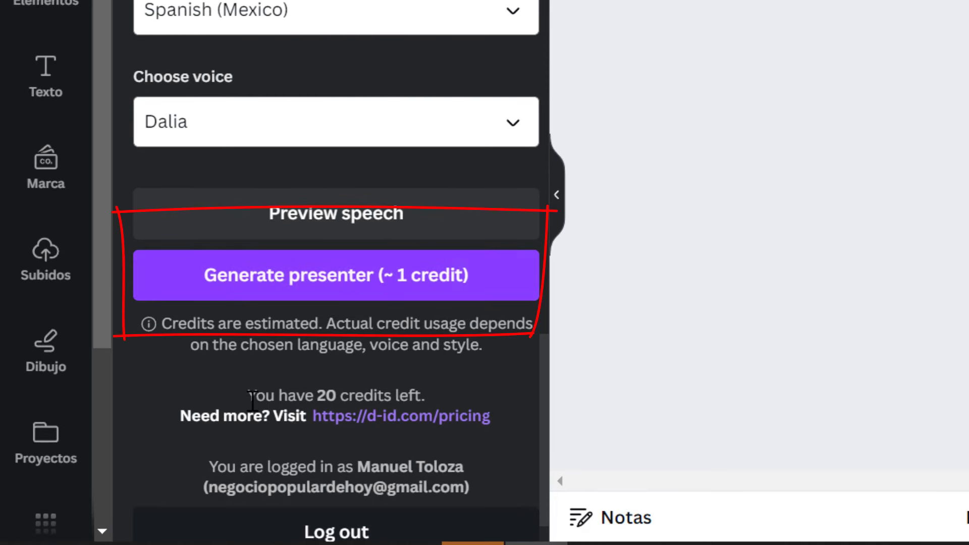
pyautogui.moveTo(248, 396); pyautogui.dragTo(434, 404)
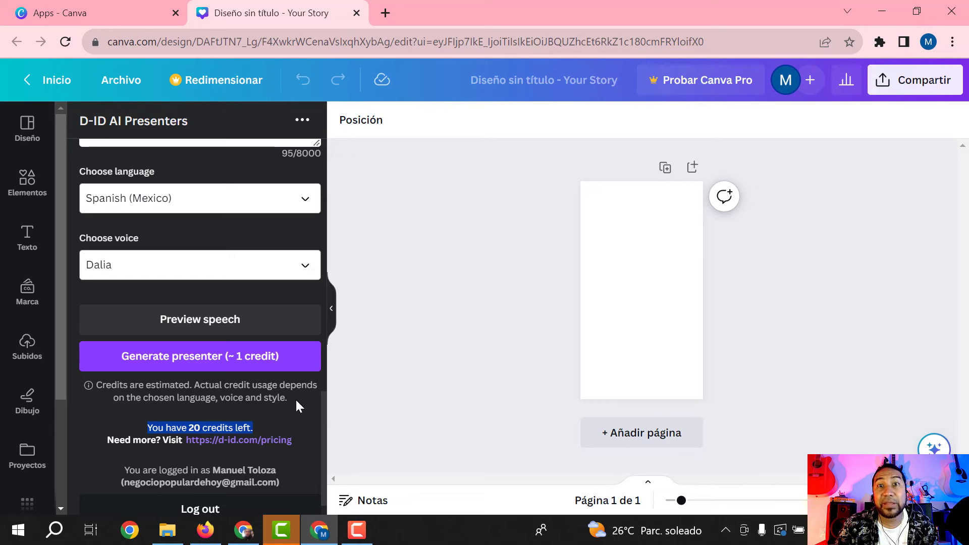
pyautogui.scroll(-1, 291, 396)
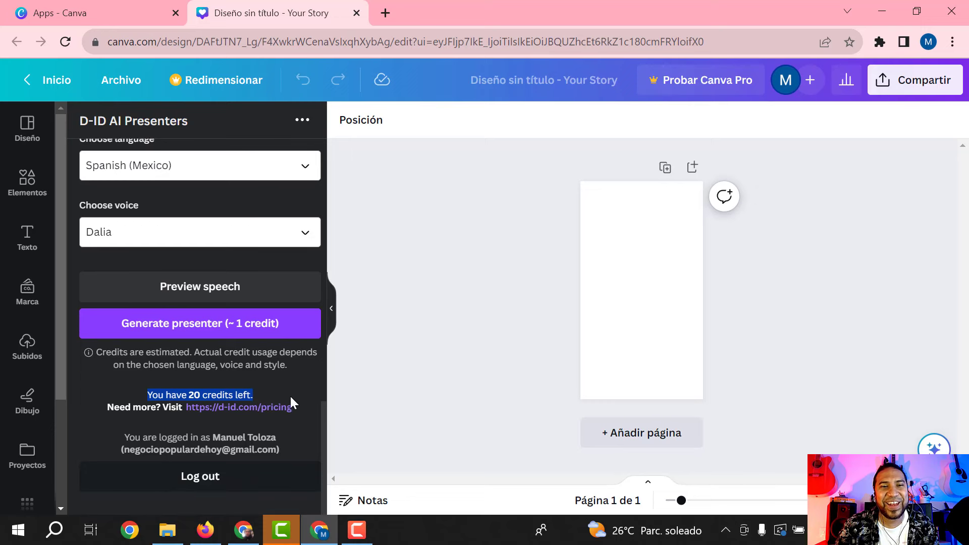
pyautogui.scroll(3, 253, 388)
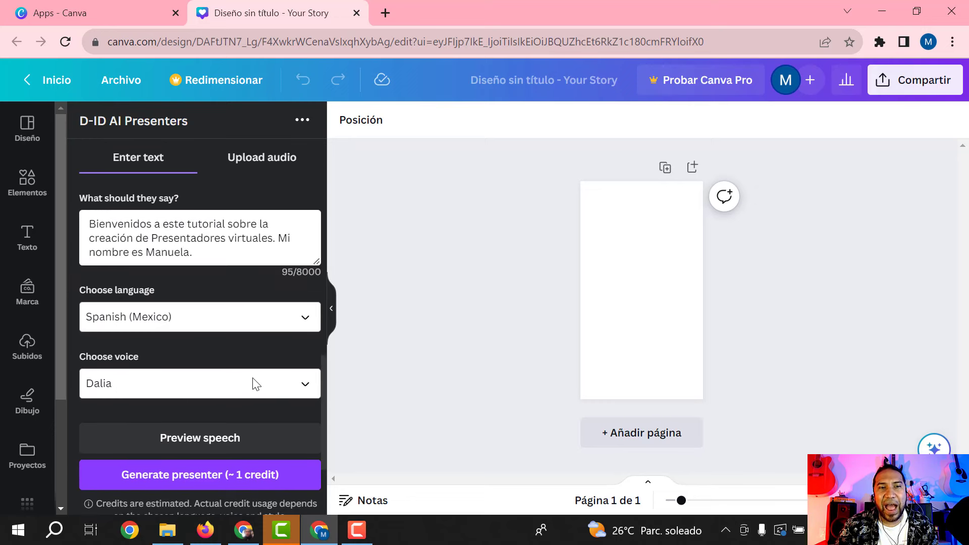
# Step: Recheck the chosen presenter, script, Spanish (Mexico) language and Dalia voice, and generate the presenter video
pyautogui.scroll(-2, 252, 346)
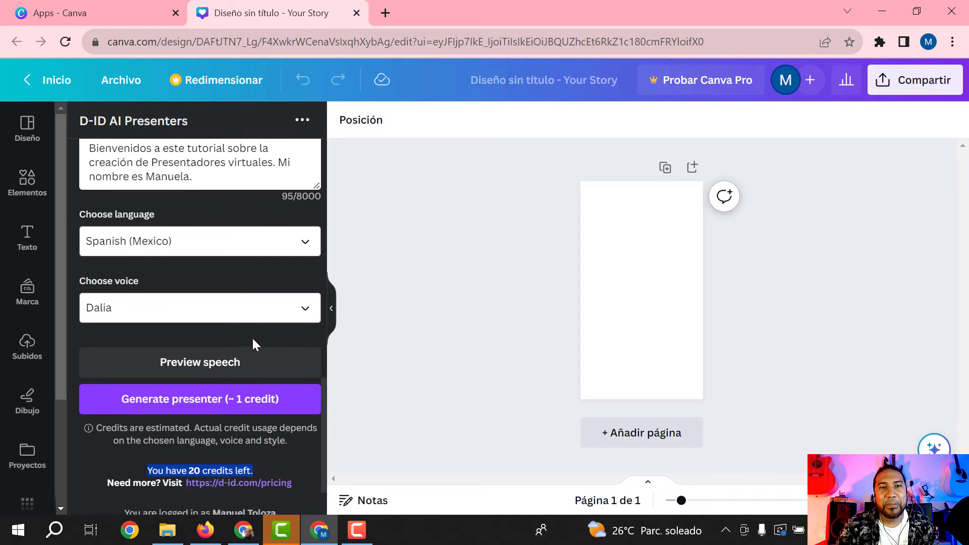
pyautogui.scroll(-1, 217, 342)
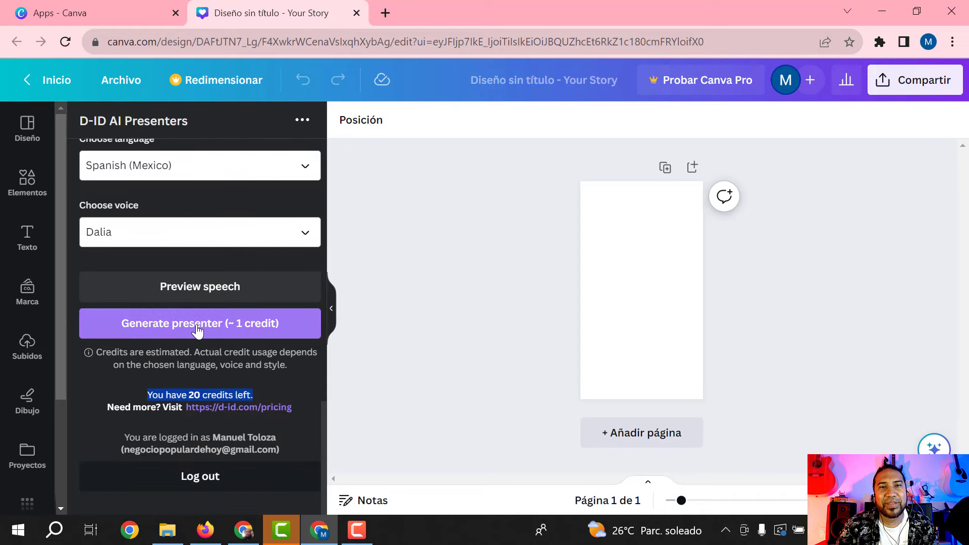
pyautogui.scroll(10, 202, 328)
pyautogui.scroll(3, 201, 329)
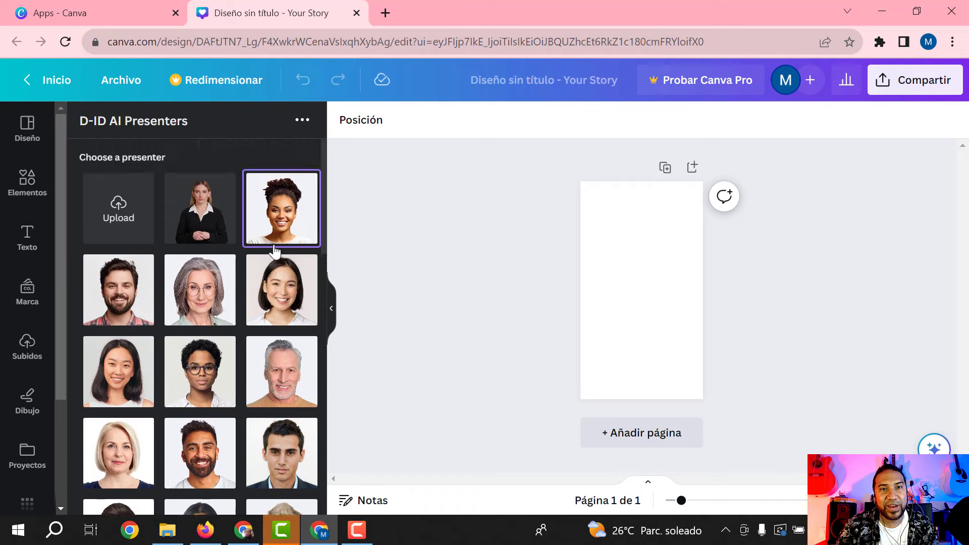
pyautogui.scroll(-6, 275, 245)
pyautogui.scroll(-5, 225, 314)
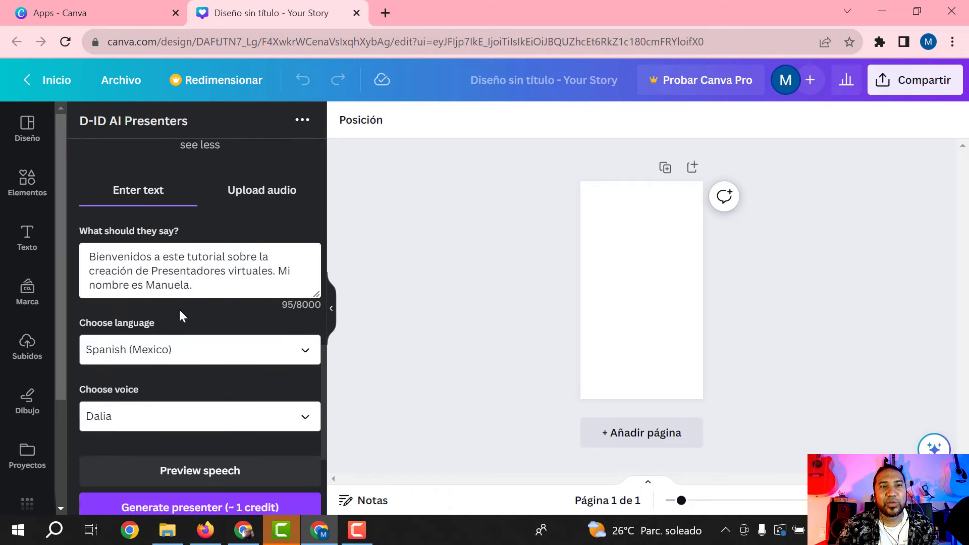
pyautogui.scroll(-3, 217, 353)
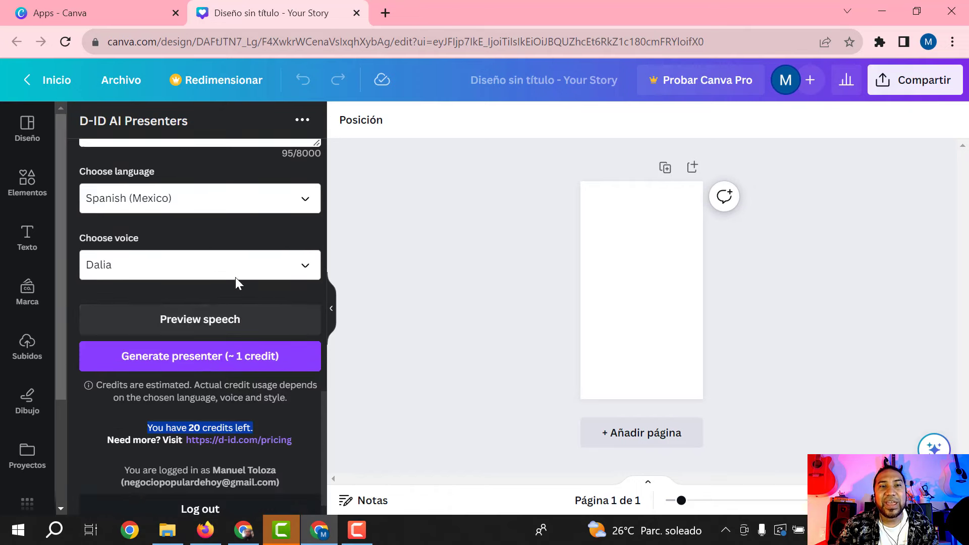
pyautogui.click(236, 358)
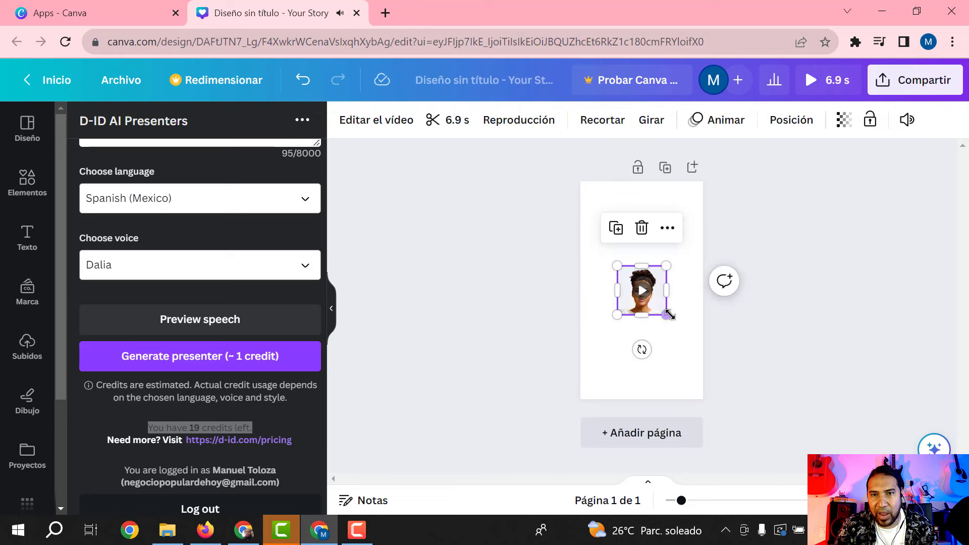
# Step: Enlarge the generated presenter video and move it up so that it covers the full height of the story page
pyautogui.moveTo(669, 314); pyautogui.dragTo(703, 351)
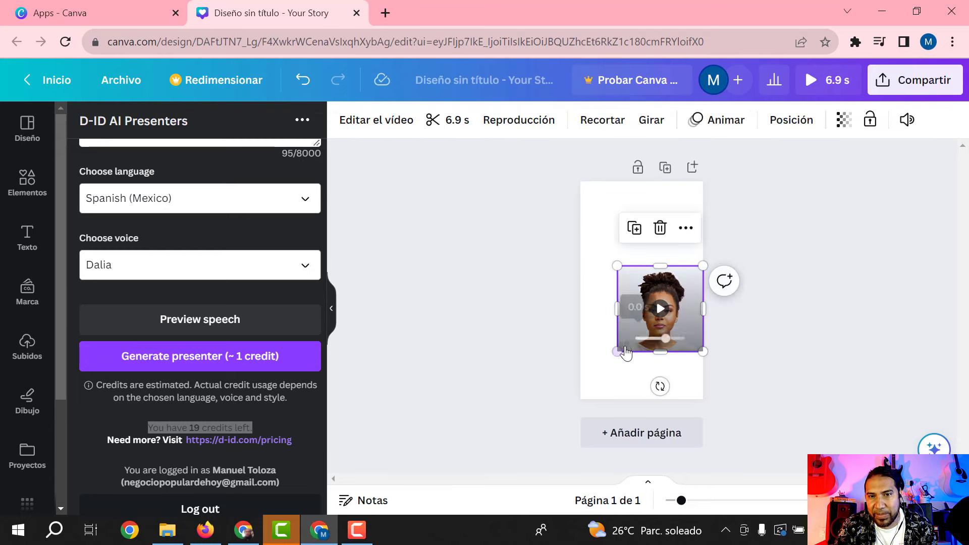
pyautogui.moveTo(616, 352); pyautogui.dragTo(566, 392)
pyautogui.moveTo(677, 349); pyautogui.dragTo(684, 266)
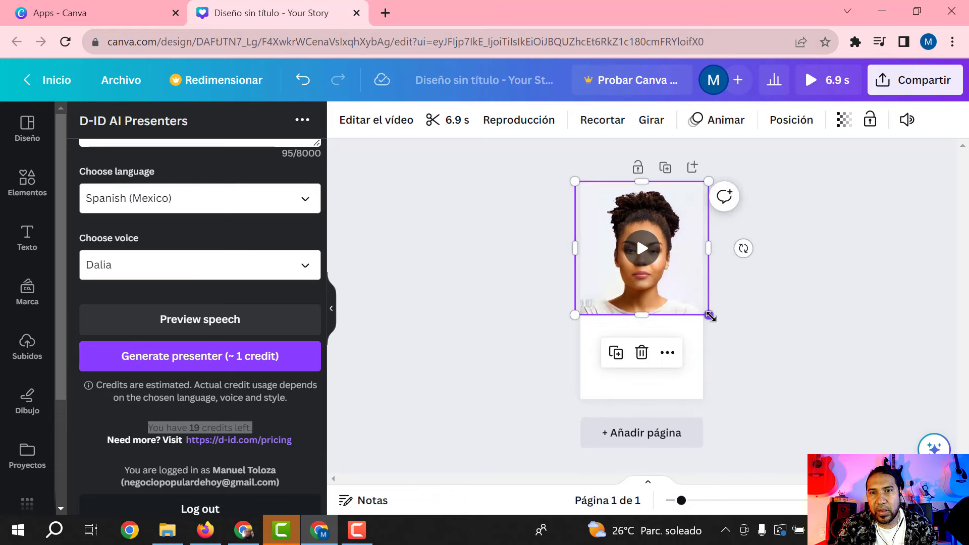
pyautogui.moveTo(710, 316); pyautogui.dragTo(790, 404)
# Step: Try to centre the enlarged presenter video horizontally on the story page
pyautogui.moveTo(671, 345); pyautogui.dragTo(634, 342)
pyautogui.click(804, 246)
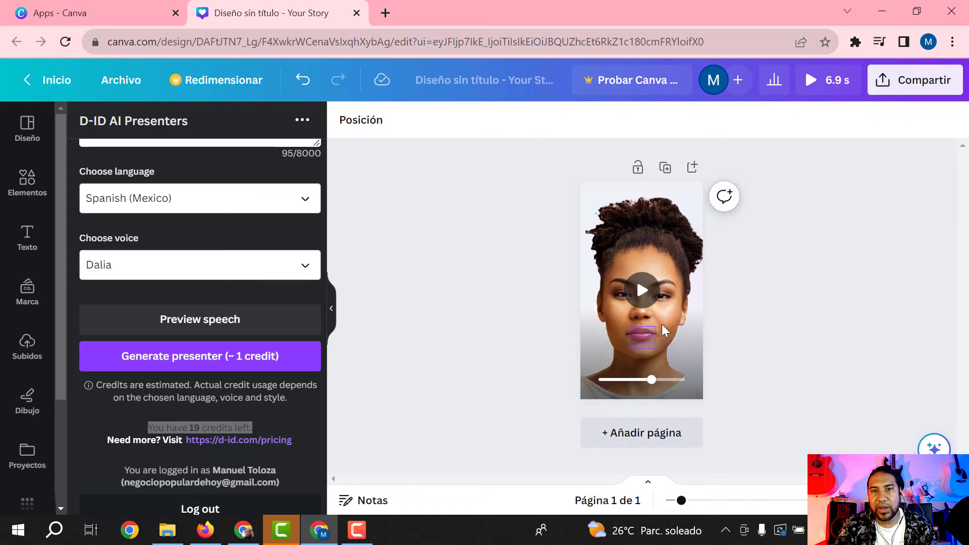
pyautogui.moveTo(651, 379); pyautogui.dragTo(701, 384)
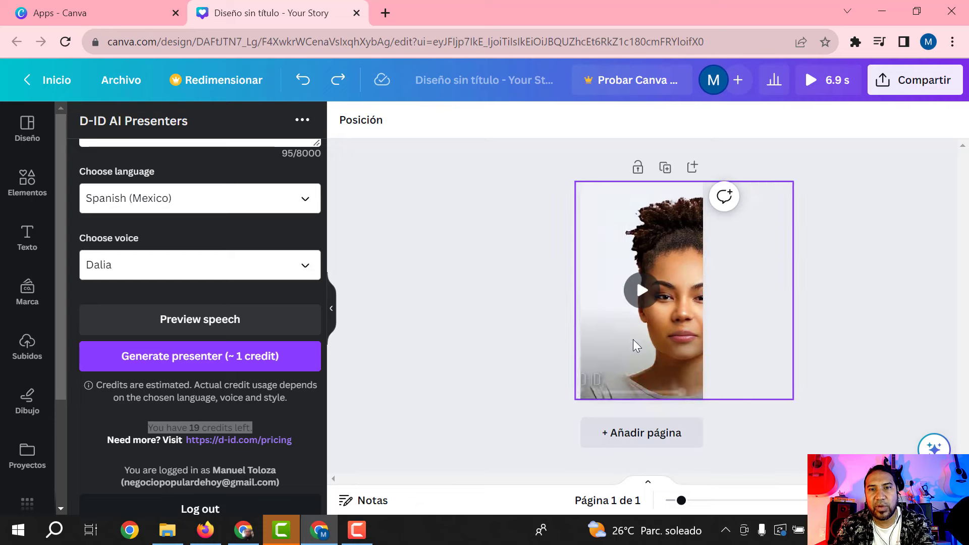
# Step: Enlarge the presenter video slightly beyond the page edges, centre the face on the page, and play the video
pyautogui.click(598, 355)
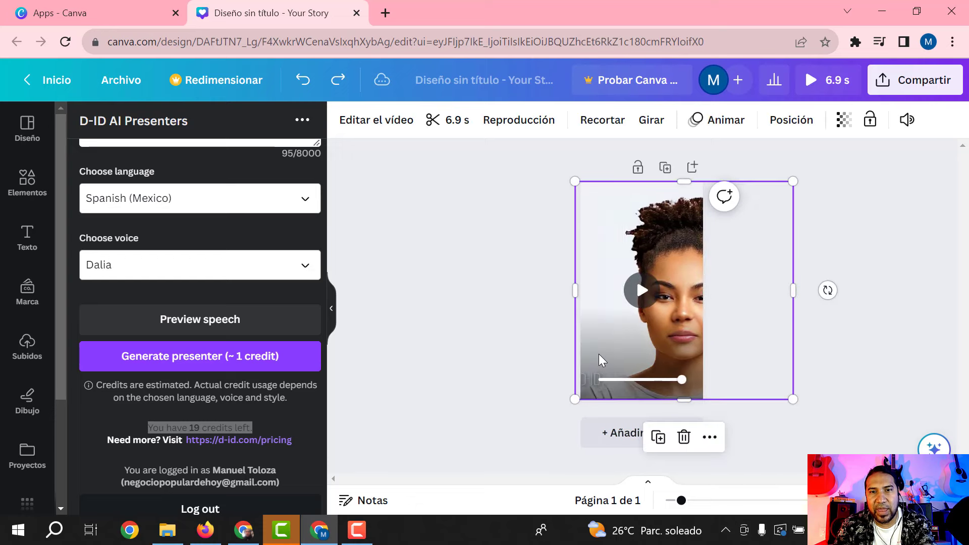
pyautogui.moveTo(576, 397)
pyautogui.mouseDown()
pyautogui.moveTo(593, 383)
pyautogui.moveTo(559, 405)
pyautogui.mouseUp()
pyautogui.moveTo(624, 342)
pyautogui.mouseDown()
pyautogui.moveTo(613, 345)
pyautogui.moveTo(621, 346)
pyautogui.mouseUp()
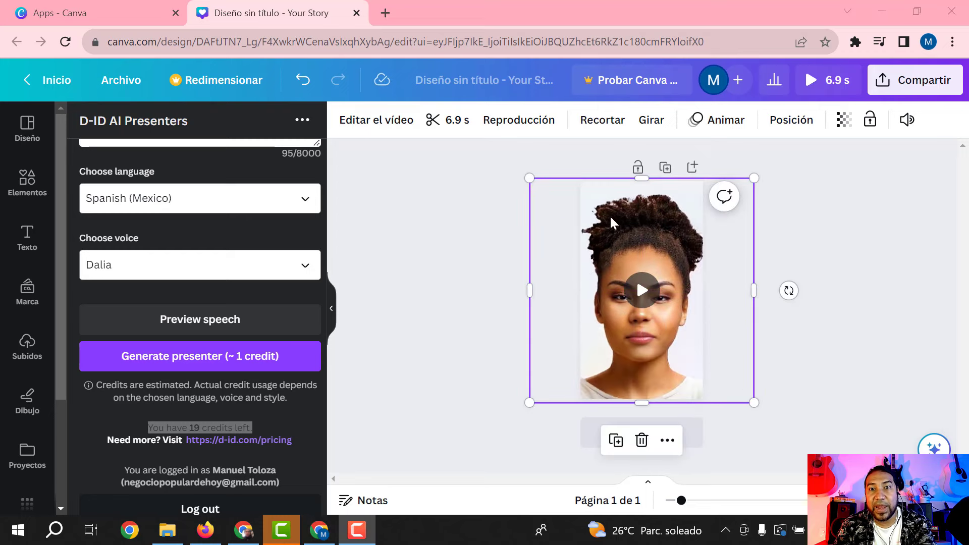
pyautogui.click(869, 250)
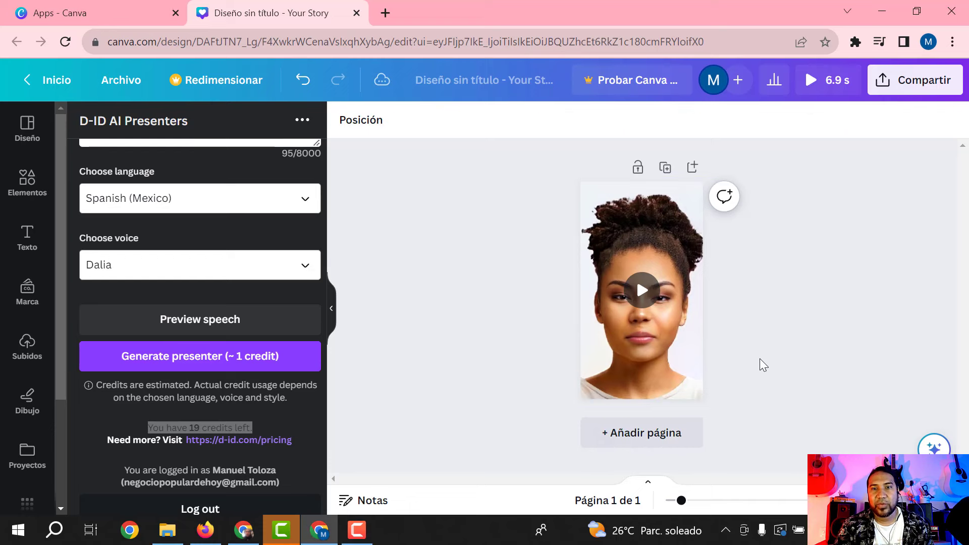
pyautogui.click(642, 300)
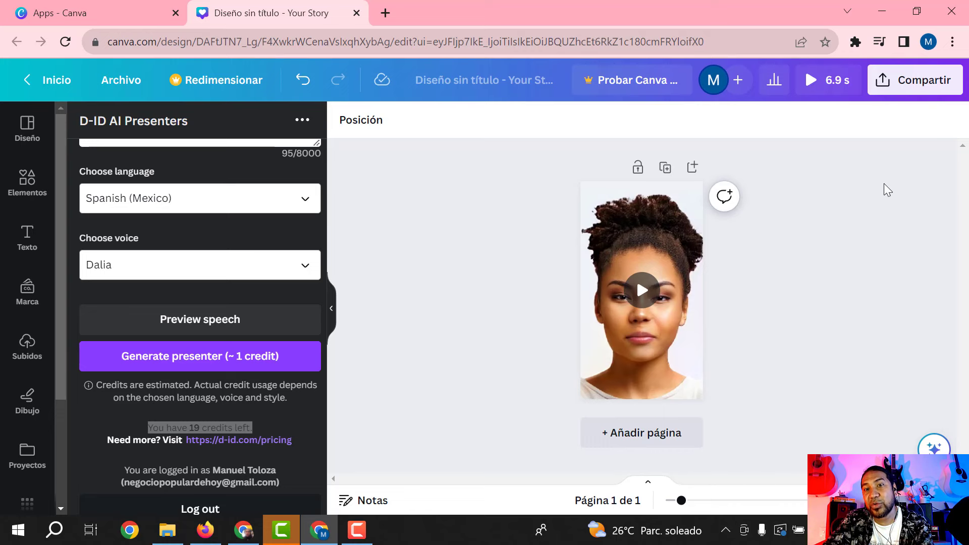
# Step: Download the design as an MP4 video at 1080p (HD) quality
pyautogui.click(922, 87)
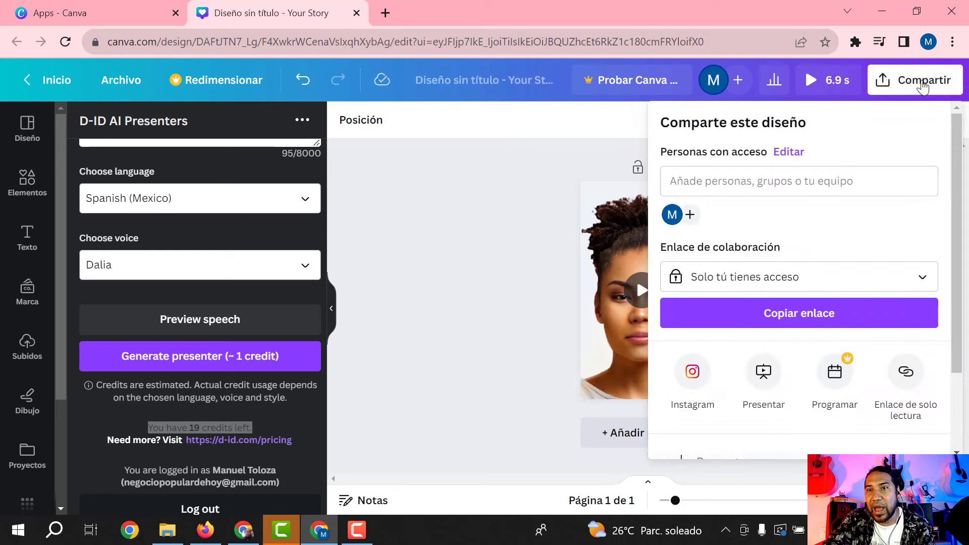
pyautogui.scroll(-2, 816, 253)
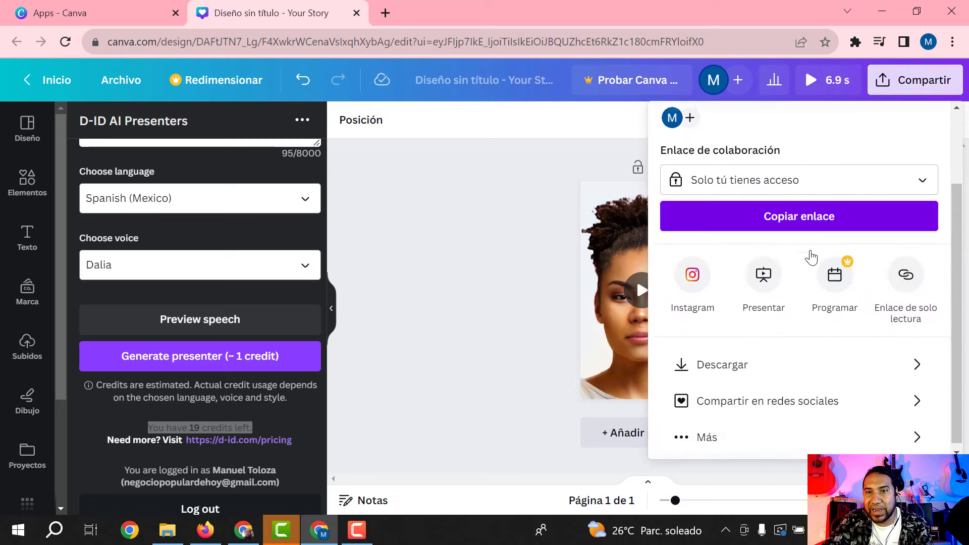
pyautogui.click(748, 361)
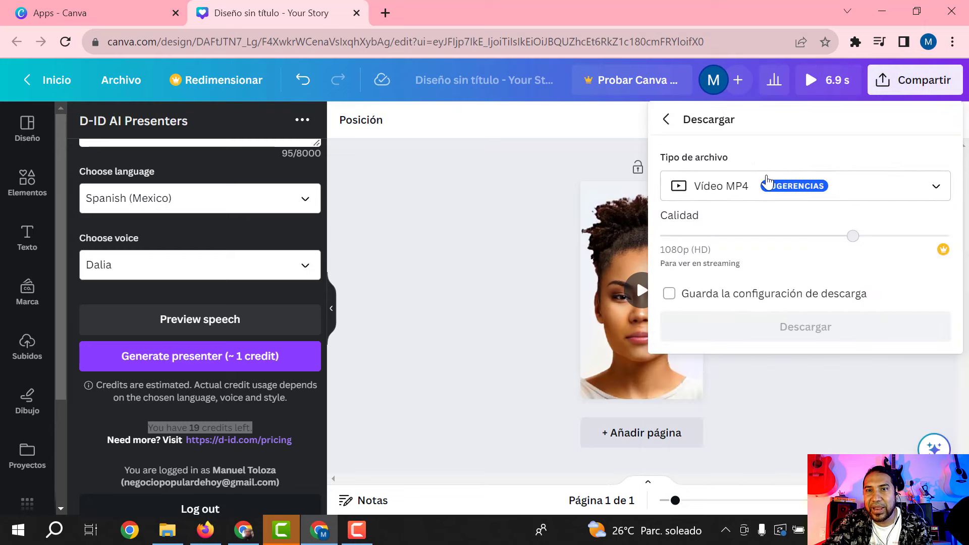
pyautogui.click(820, 327)
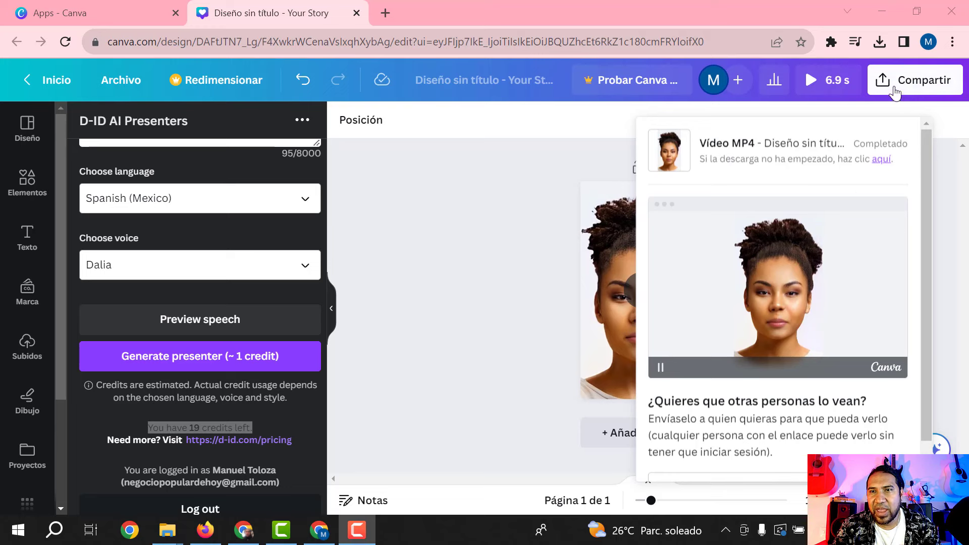
# Step: Show the downloaded video in the Descargas folder and rename the file as Presentadora
pyautogui.click(884, 41)
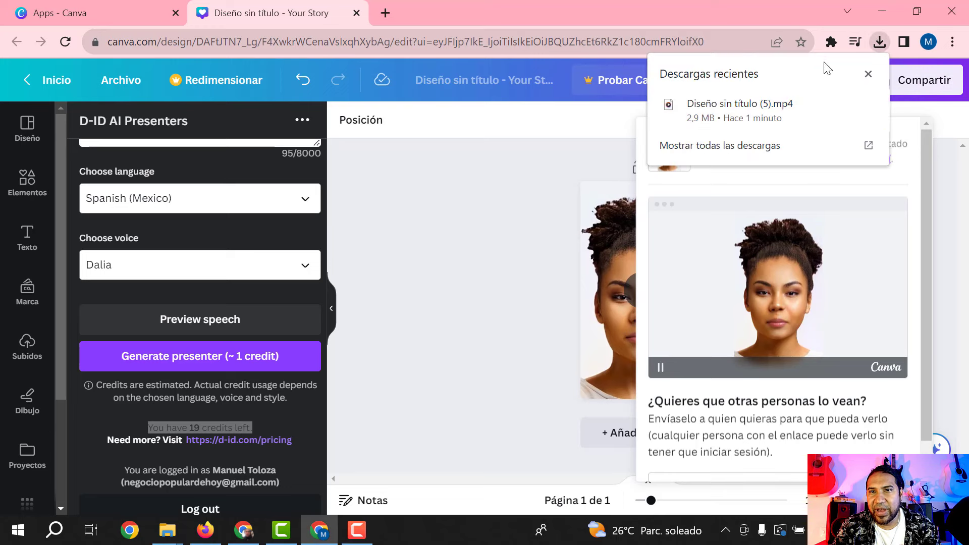
pyautogui.click(844, 105)
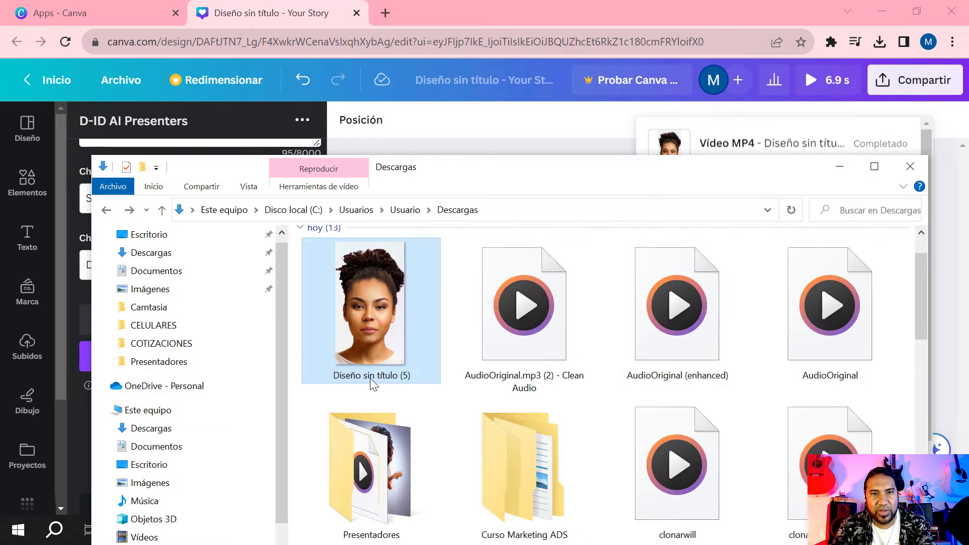
pyautogui.click(371, 379)
pyautogui.write('Presentadora')
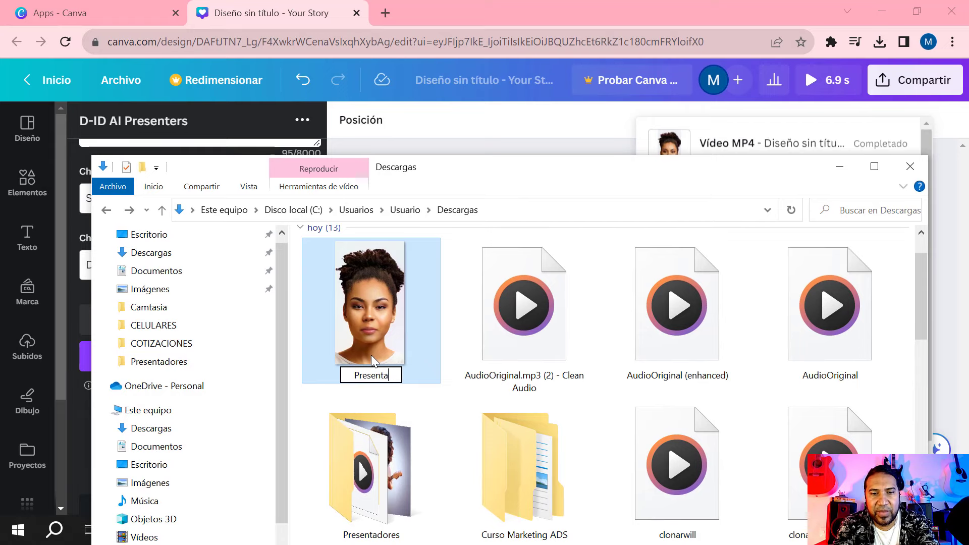
pyautogui.click(470, 306)
pyautogui.click(344, 307)
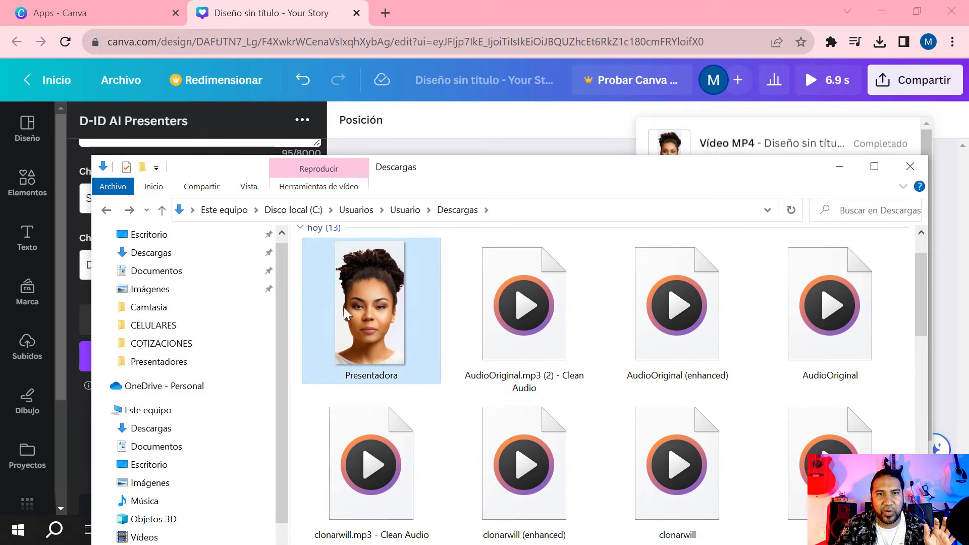
# Step: Play the Presentadora video in the media player, then return to the Canva design
pyautogui.doubleClick(374, 288)
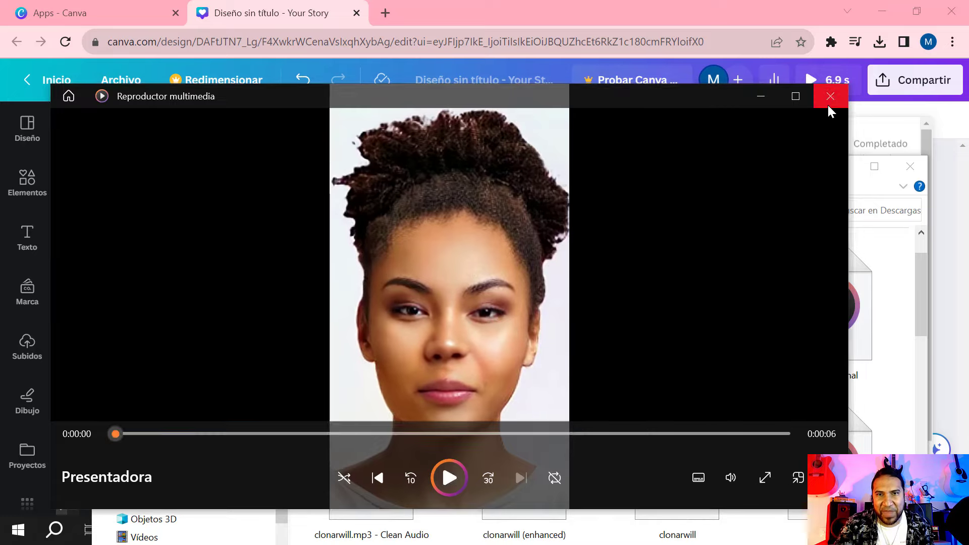
pyautogui.click(828, 104)
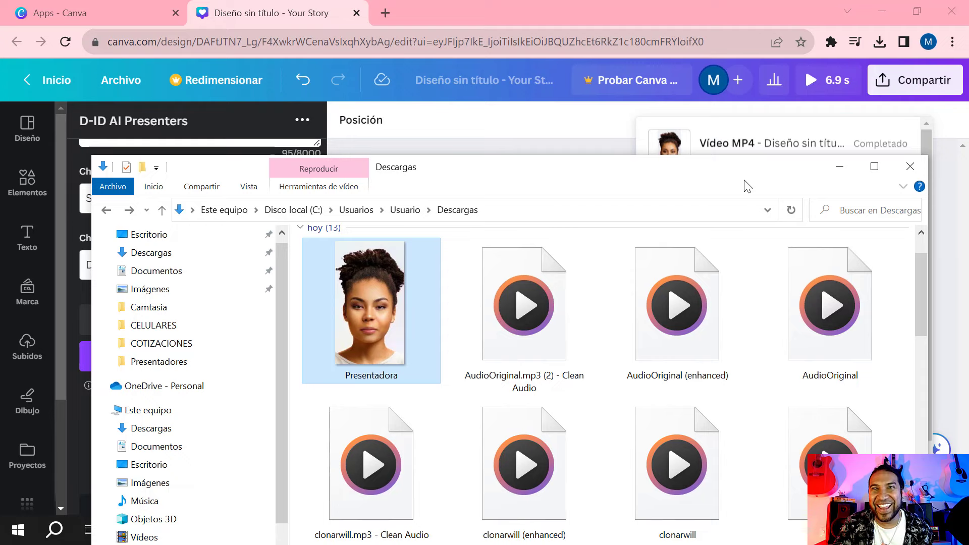
pyautogui.click(839, 167)
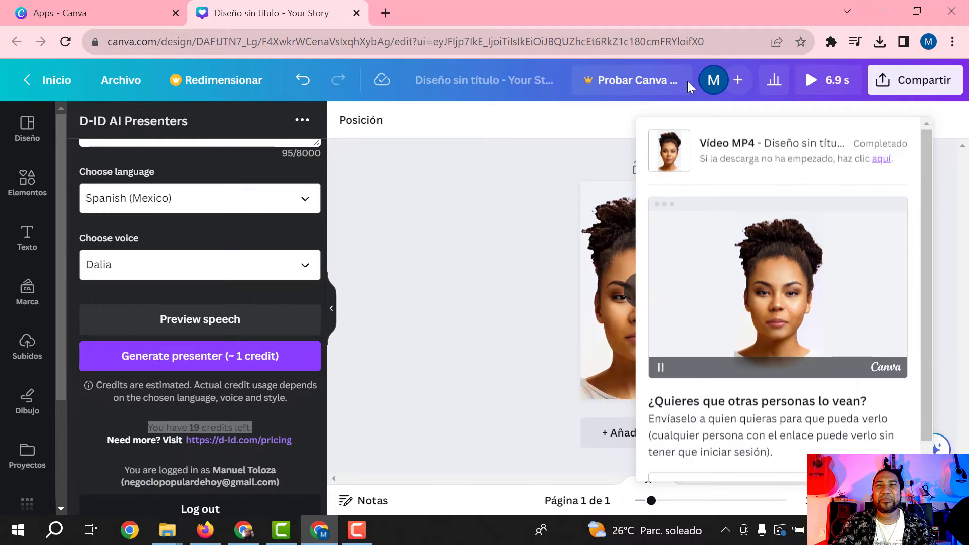
# Step: Dismiss the finished download's details and delete the presenter video from the story page
pyautogui.click(654, 214)
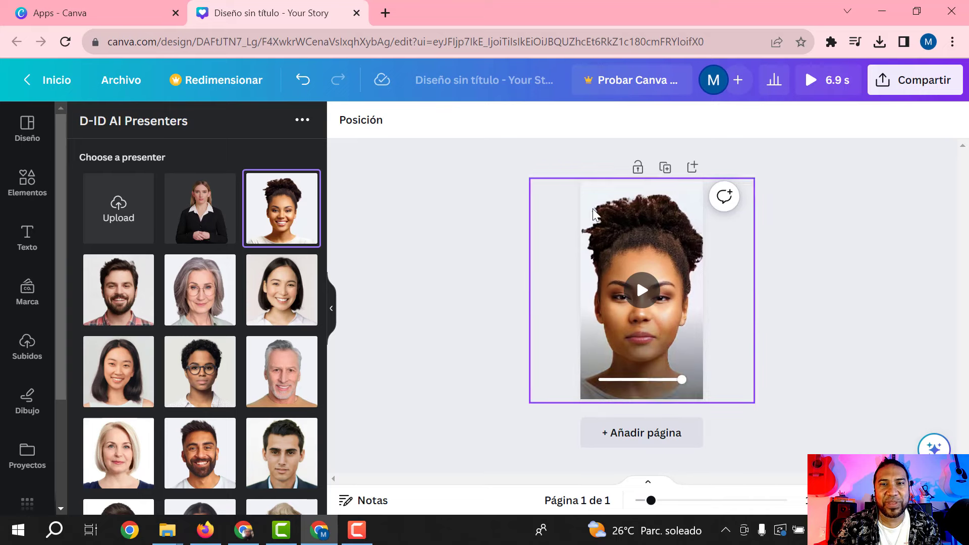
pyautogui.click(616, 206)
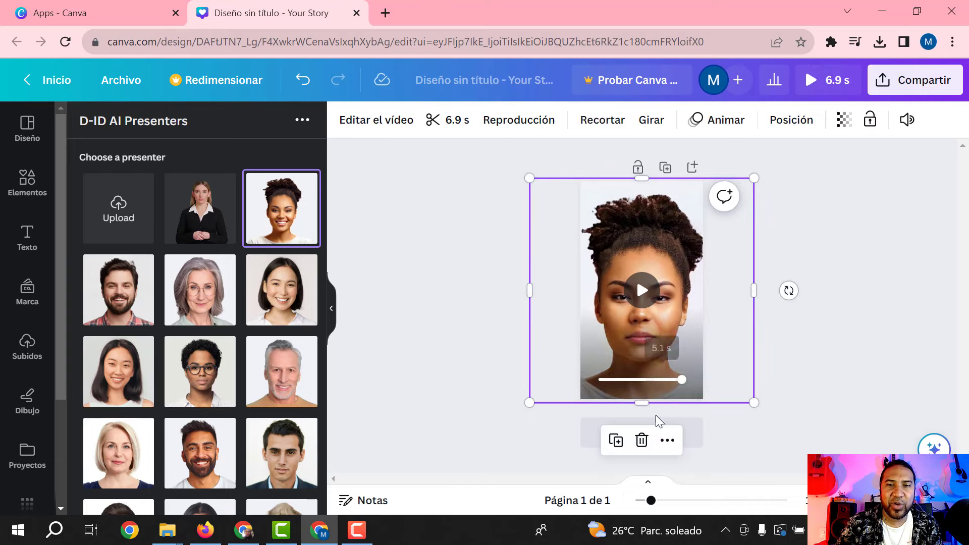
pyautogui.click(641, 440)
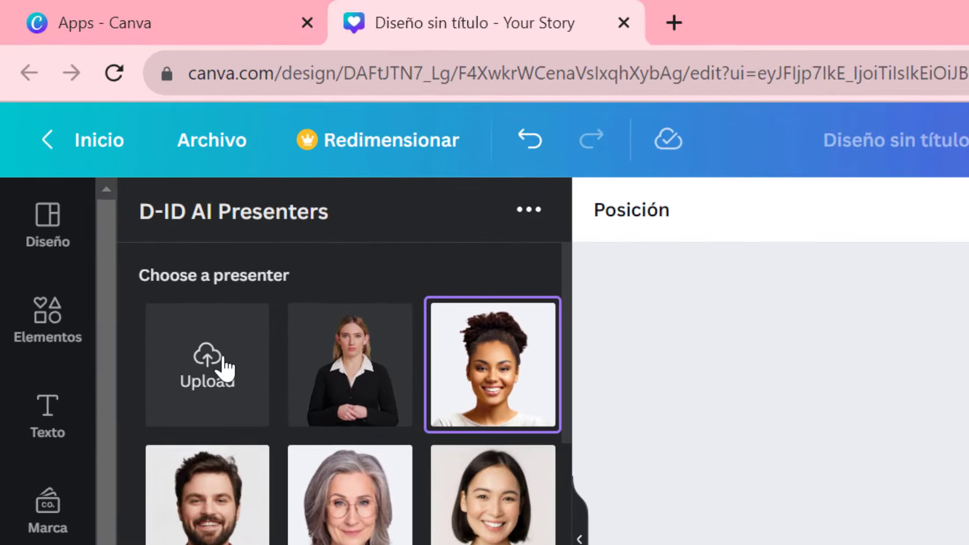
# Step: Upload the image w3 from the Presentadores folder in Descargas as a custom presenter
pyautogui.click(169, 272)
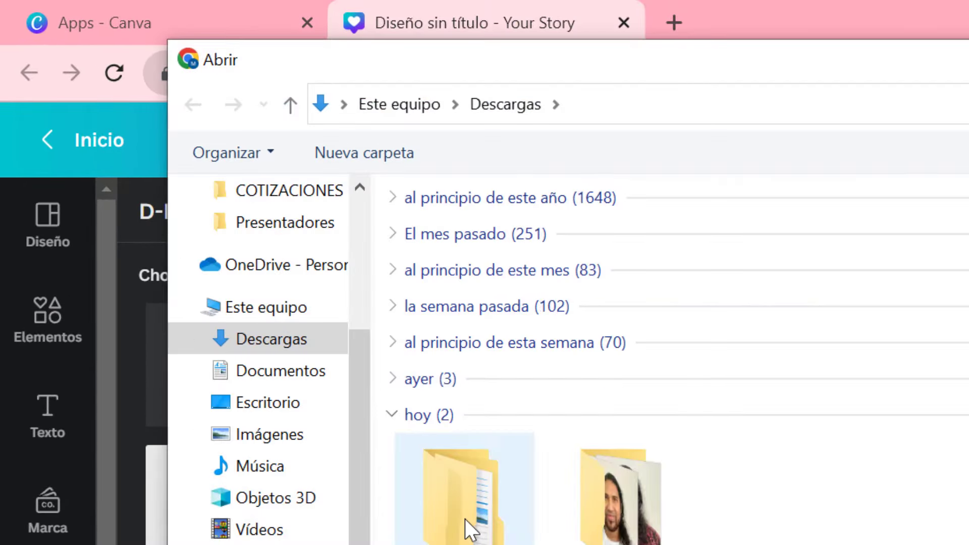
pyautogui.click(607, 519)
pyautogui.doubleClick(608, 519)
pyautogui.scroll(-3, 808, 469)
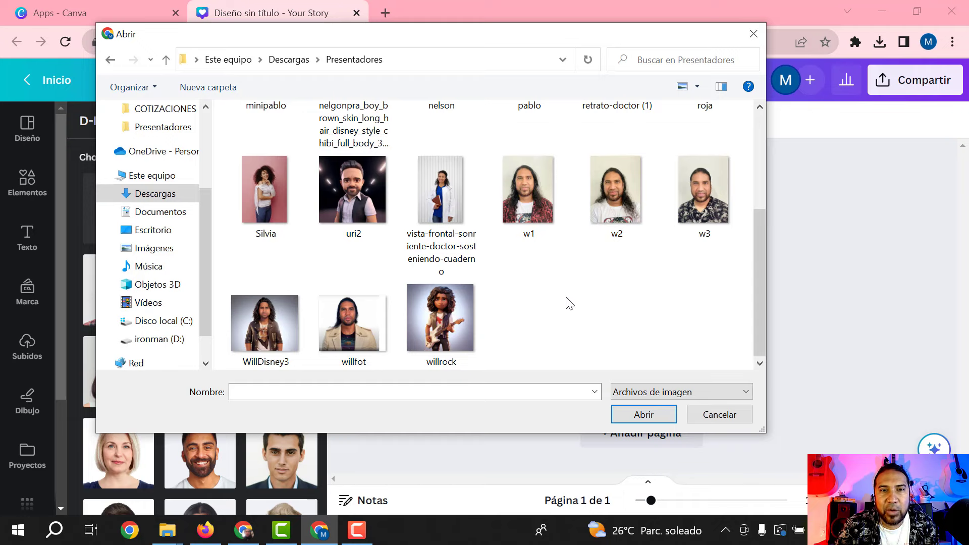
pyautogui.click(700, 196)
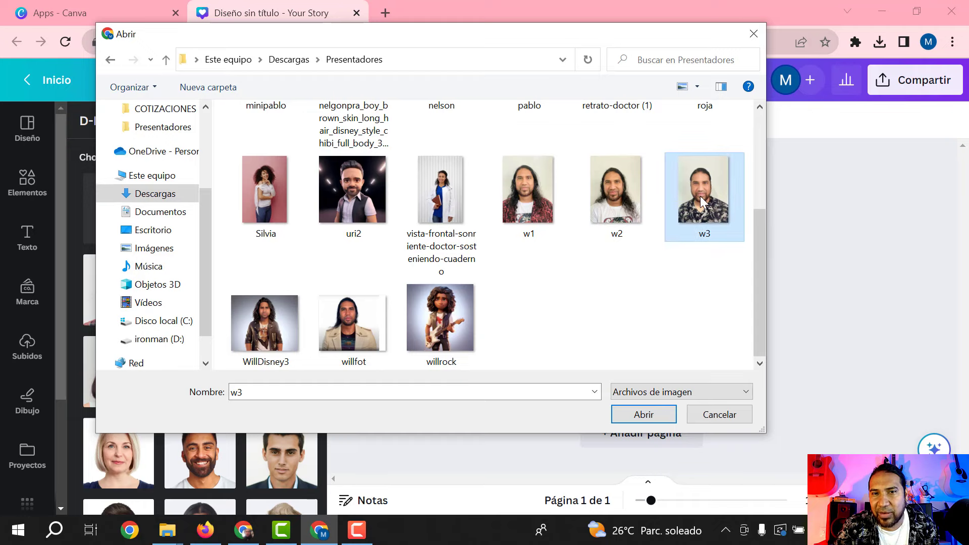
pyautogui.click(637, 413)
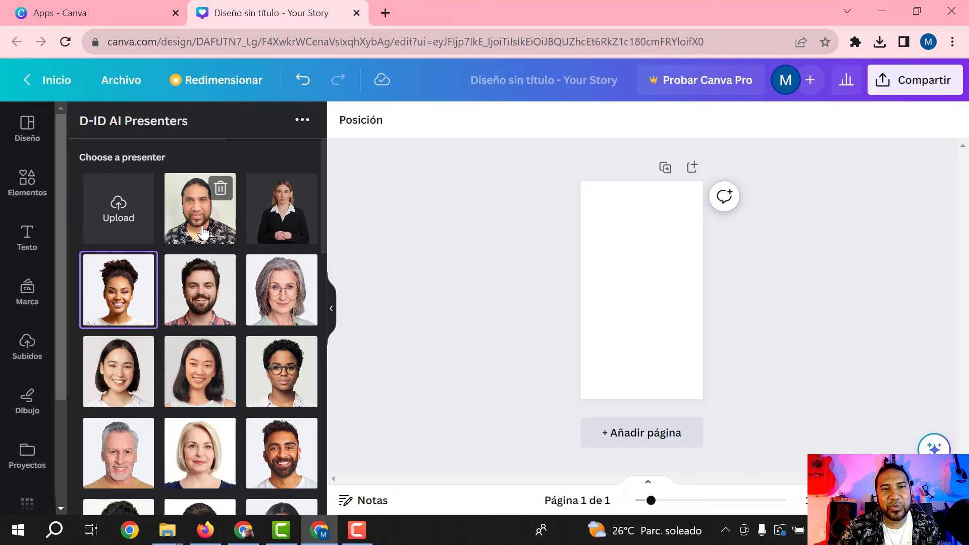
# Step: Select the uploaded photo as the presenter and go to the script and voice settings
pyautogui.click(191, 227)
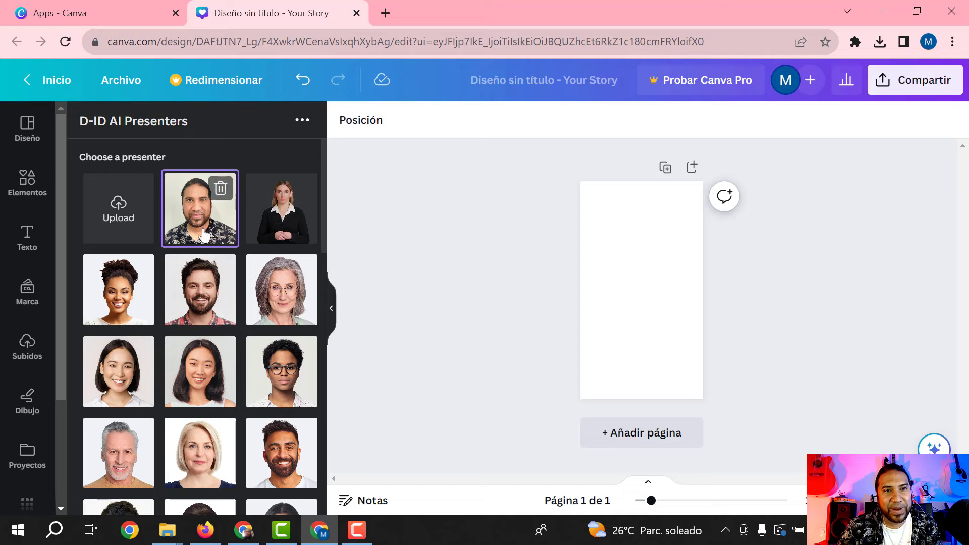
pyautogui.scroll(-10, 191, 229)
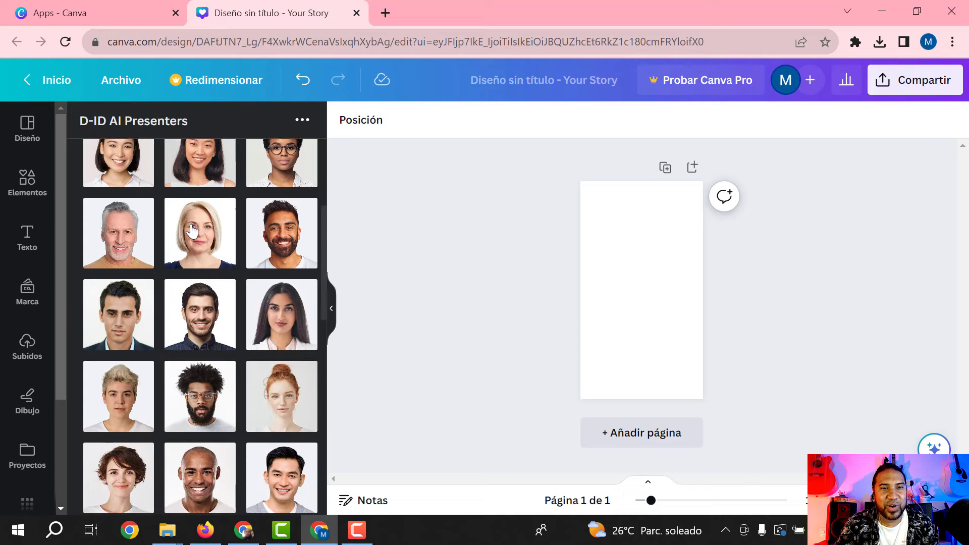
pyautogui.scroll(-5, 190, 233)
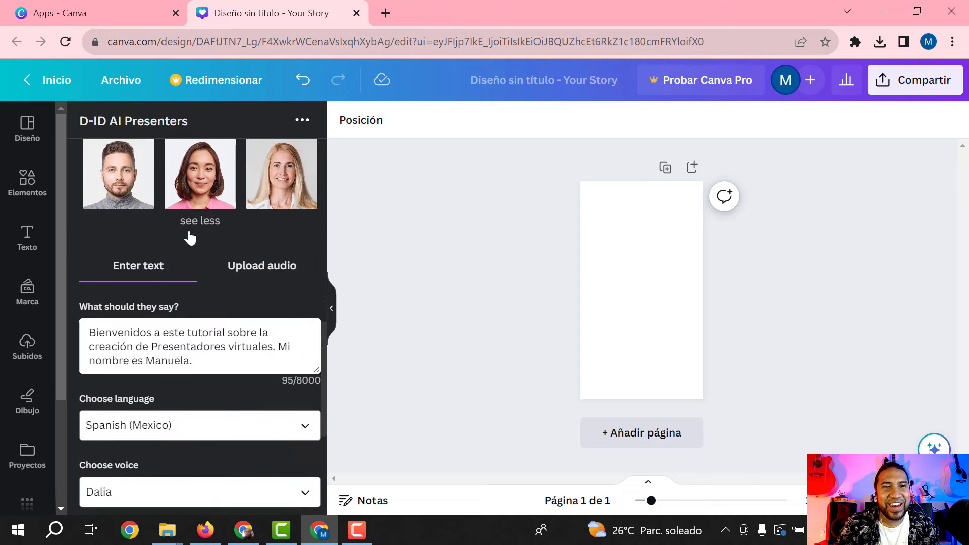
# Step: Clear the presenter's script text and upload the vozwillTutorial audio file from the Descargas folder as the speech
pyautogui.moveTo(199, 284); pyautogui.dragTo(71, 259)
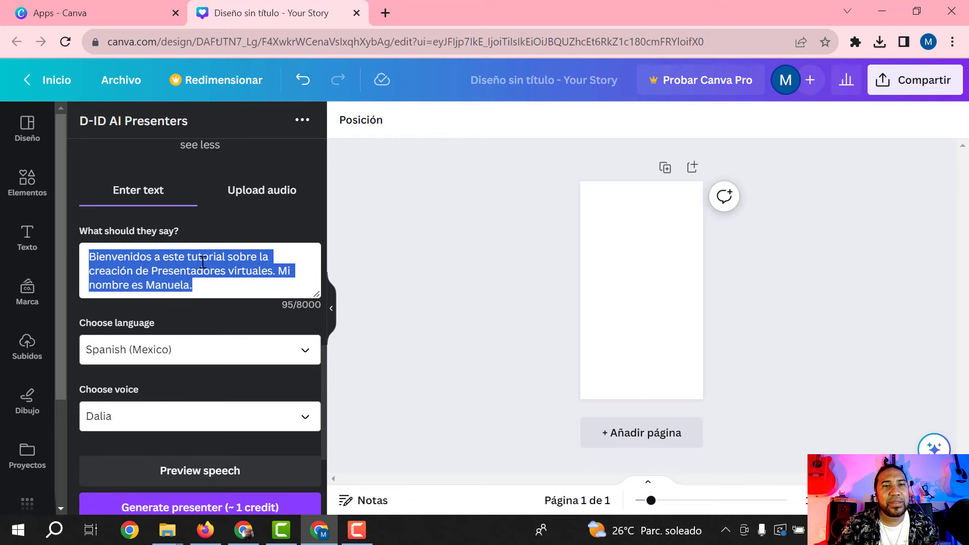
pyautogui.press('BackSpace')
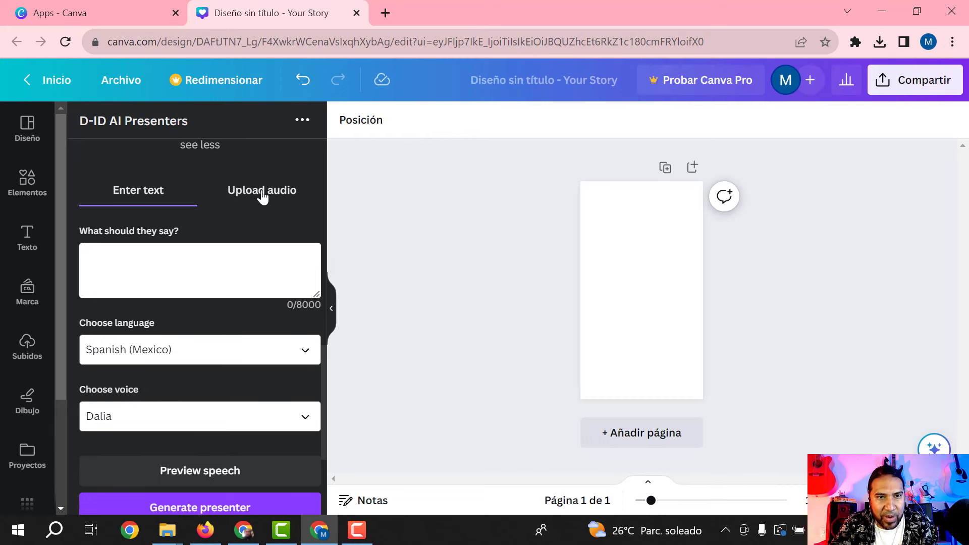
pyautogui.click(262, 193)
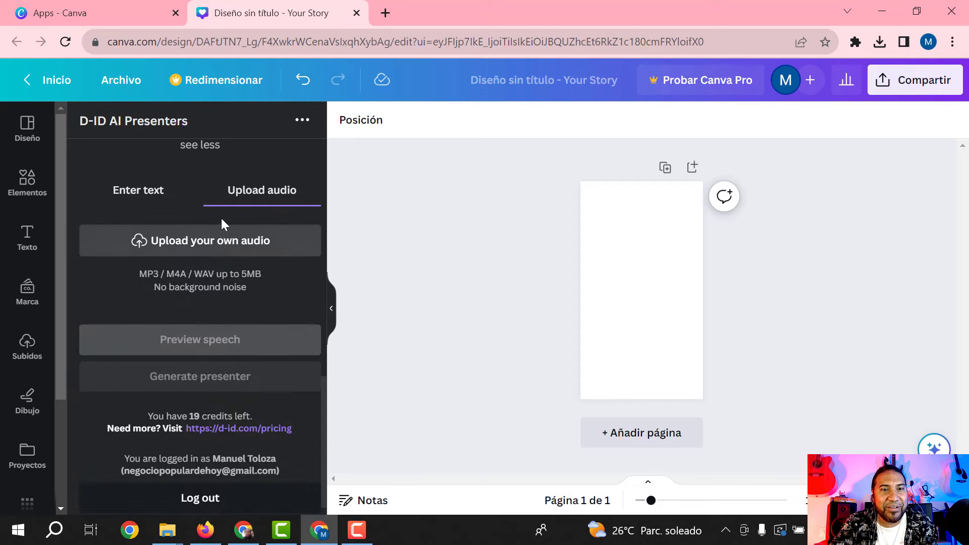
pyautogui.click(200, 241)
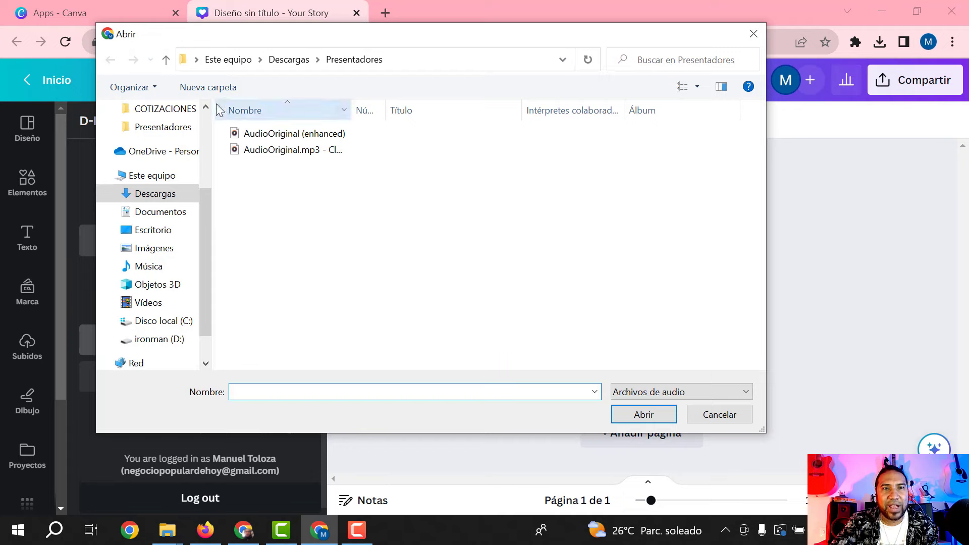
pyautogui.click(291, 60)
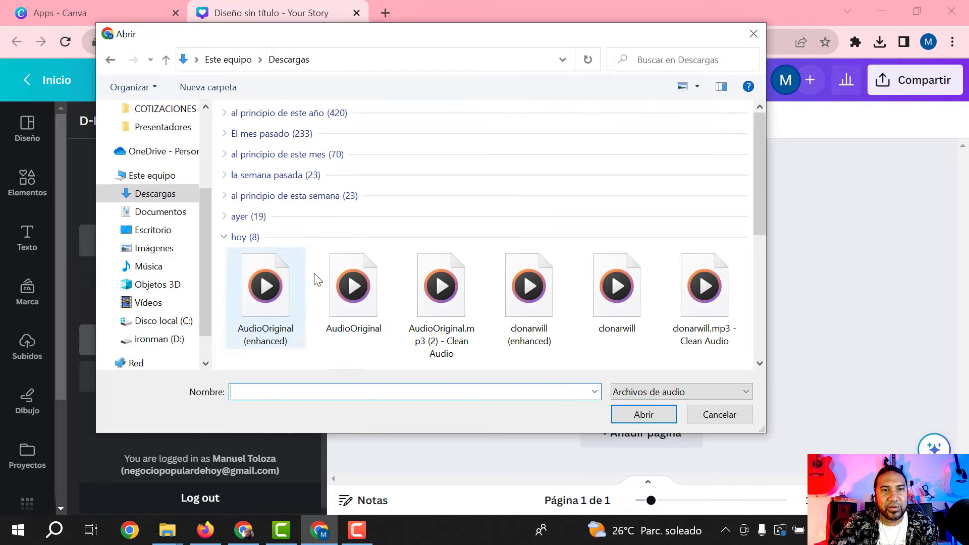
pyautogui.scroll(-3, 444, 310)
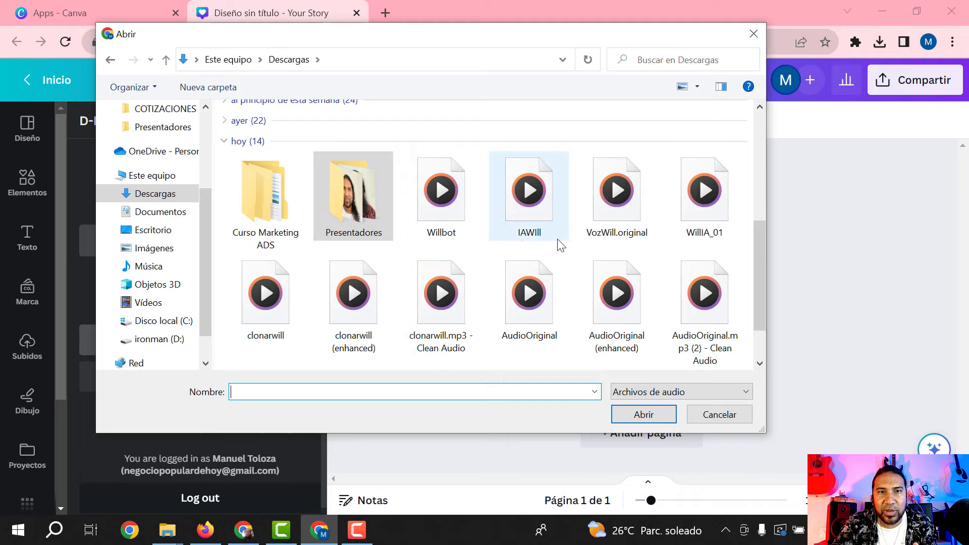
pyautogui.scroll(-2, 600, 260)
pyautogui.click(353, 333)
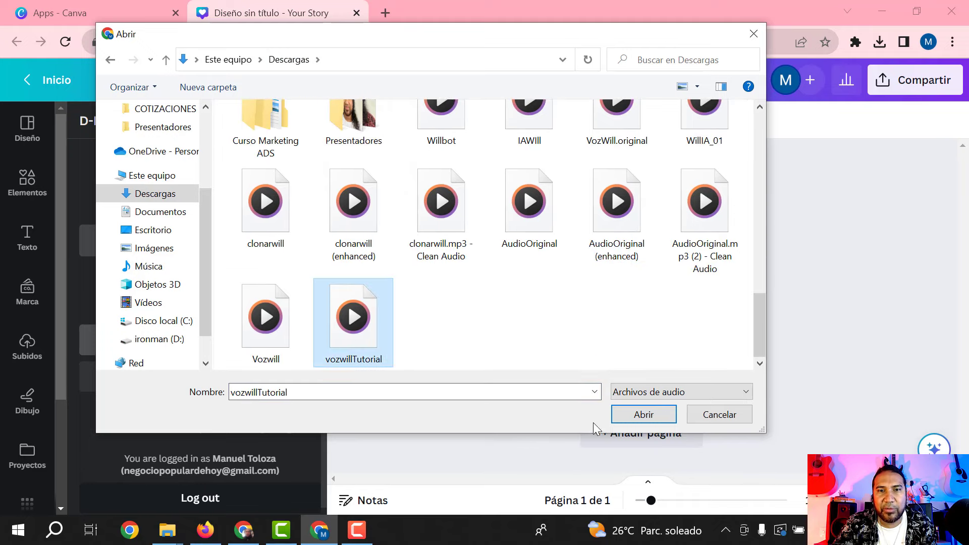
pyautogui.click(641, 415)
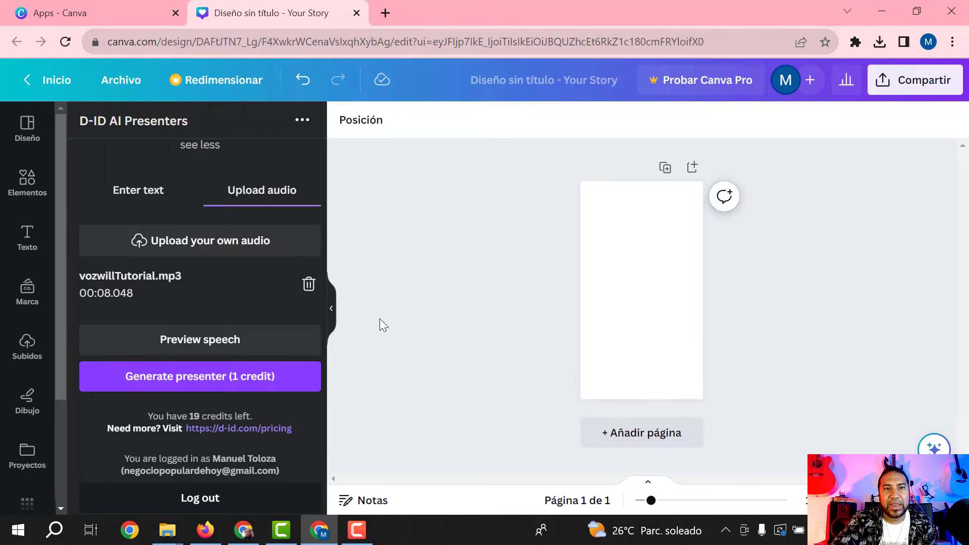
# Step: Check that the uploaded photo is the chosen presenter and generate its video with the vozwillTutorial audio
pyautogui.scroll(10, 303, 298)
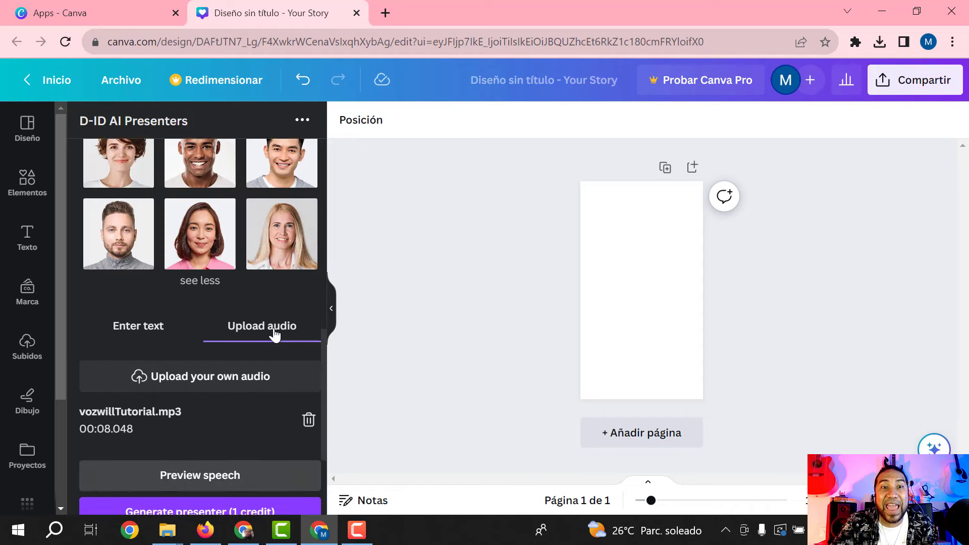
pyautogui.scroll(3, 283, 391)
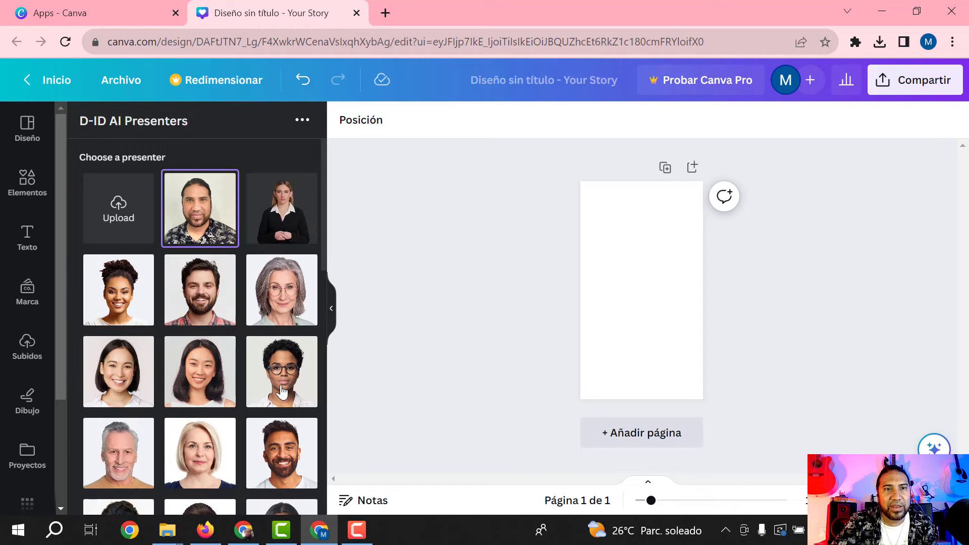
pyautogui.scroll(-10, 266, 306)
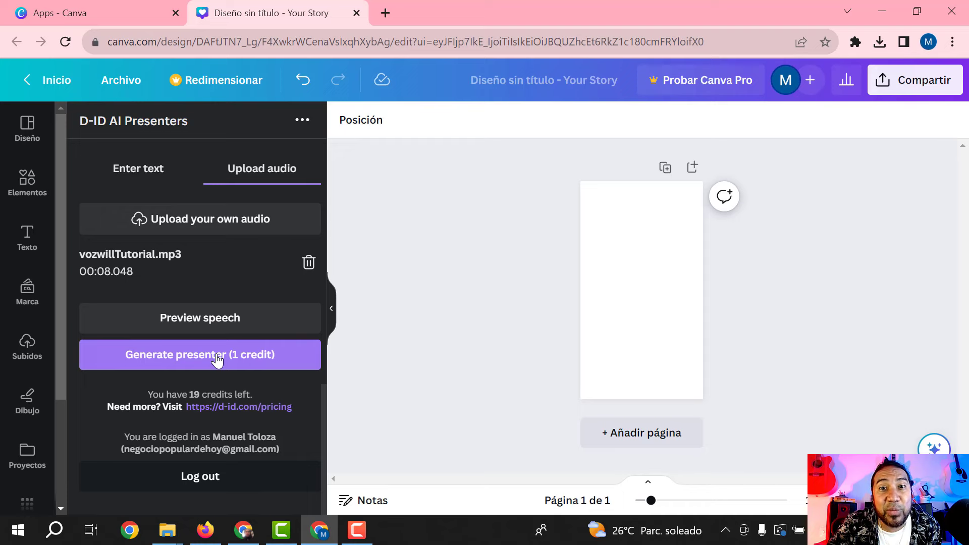
pyautogui.click(217, 359)
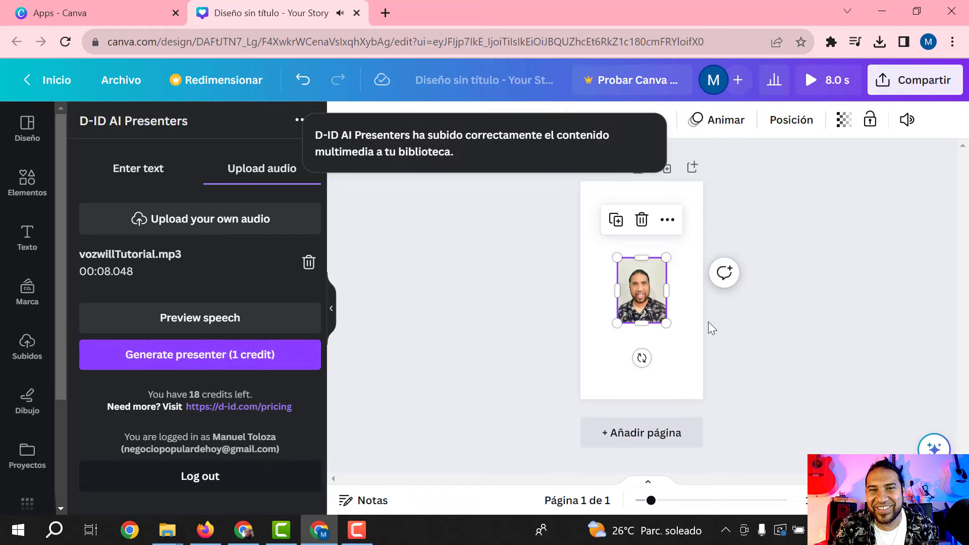
# Step: Enlarge the generated presenter video from two opposite corners until it covers the whole story page
pyautogui.moveTo(666, 323); pyautogui.dragTo(722, 400)
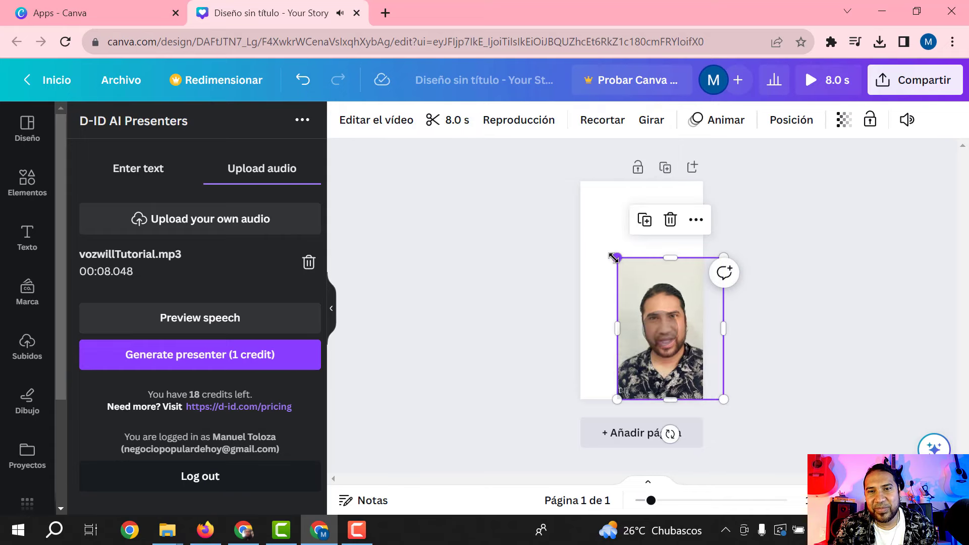
pyautogui.moveTo(626, 279)
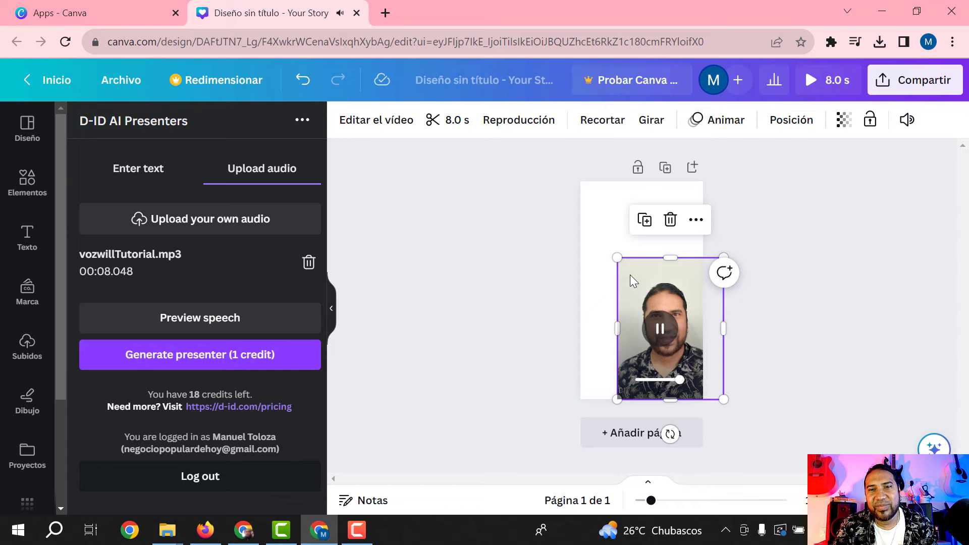
pyautogui.moveTo(617, 258); pyautogui.dragTo(550, 183)
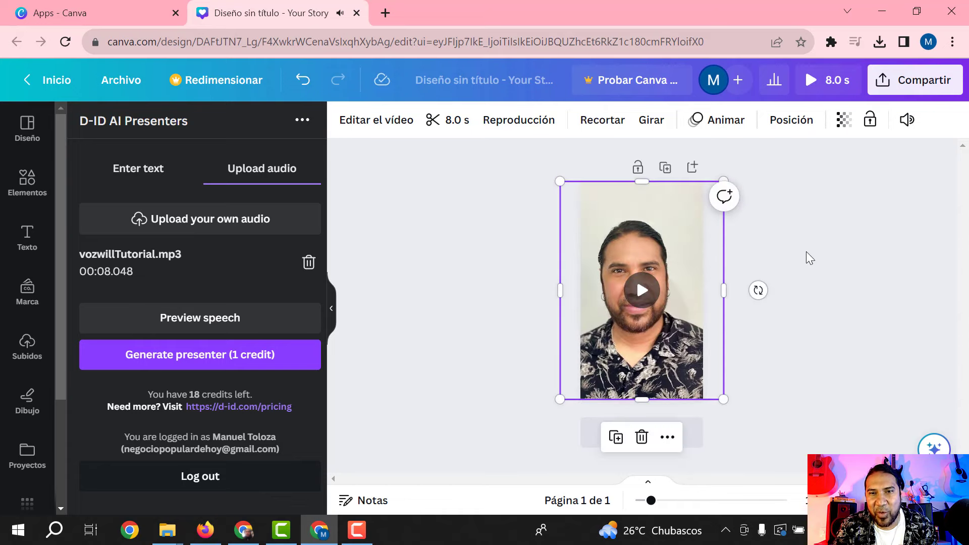
pyautogui.click(807, 254)
# Step: Play the generated presenter video on the story page and delete it from the page
pyautogui.click(644, 304)
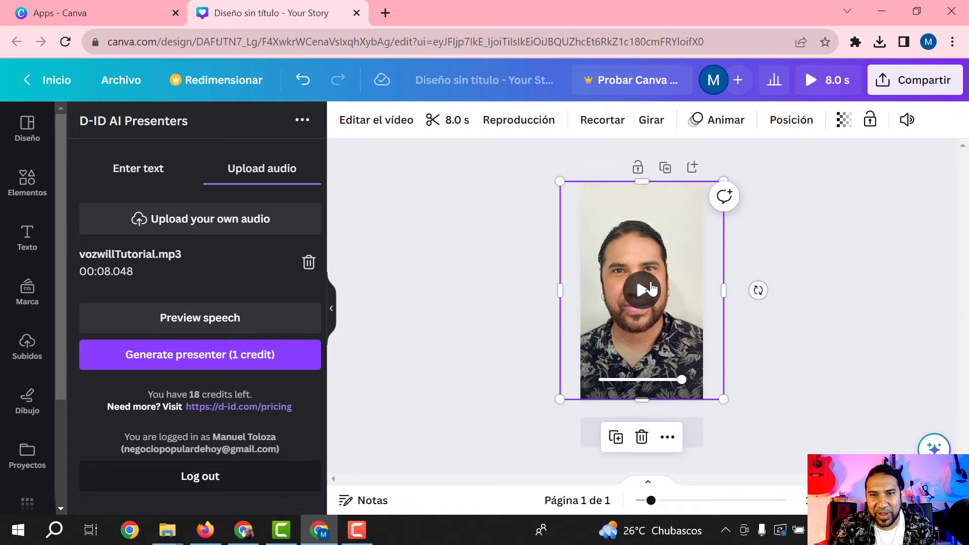
pyautogui.click(651, 287)
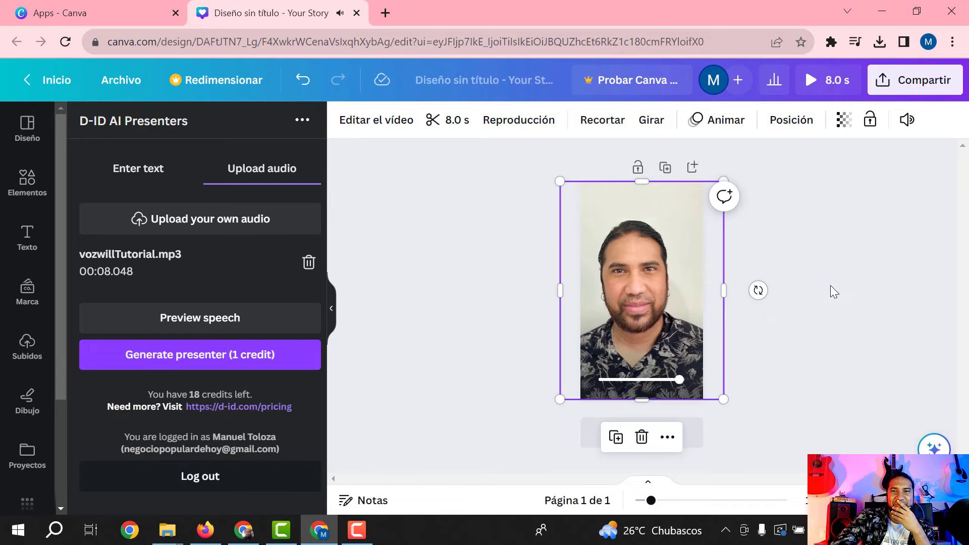
pyautogui.click(876, 317)
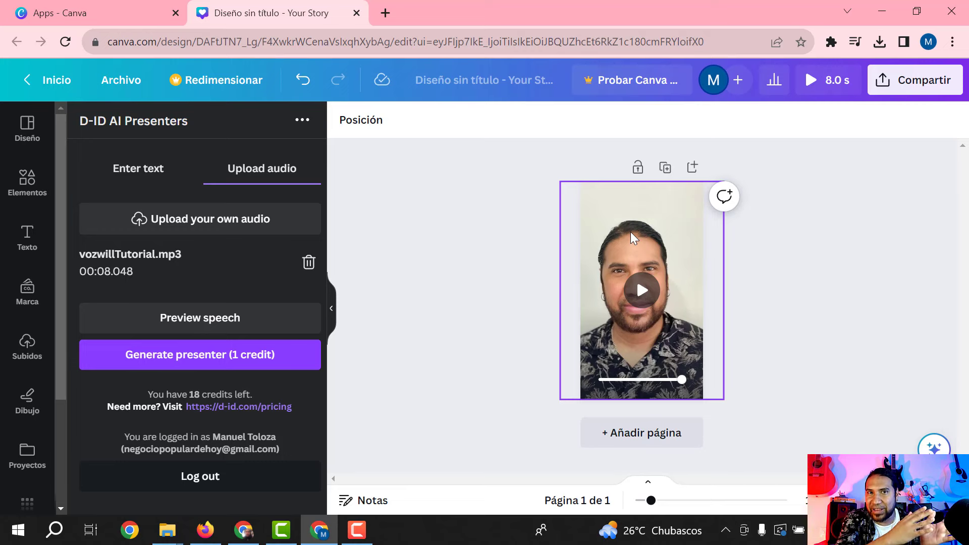
pyautogui.click(669, 232)
pyautogui.press('Delete')
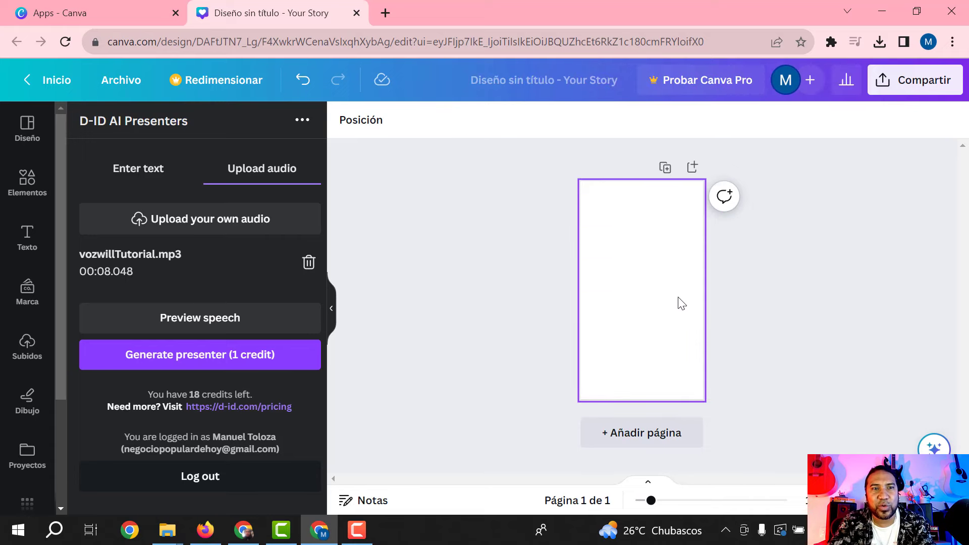
# Step: Upload the image WillDisney3 from the Presentadores folder in Descargas and select it as the presenter
pyautogui.scroll(10, 199, 287)
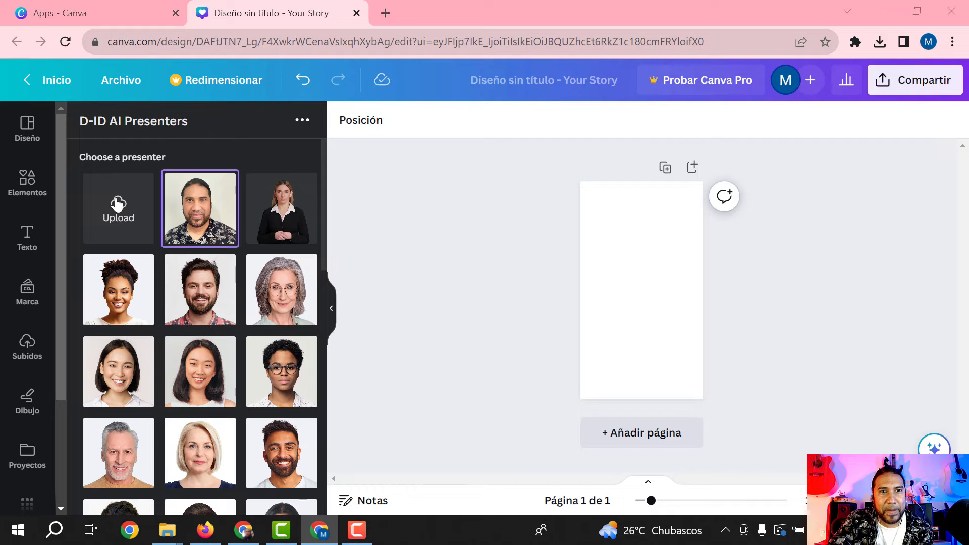
pyautogui.click(116, 204)
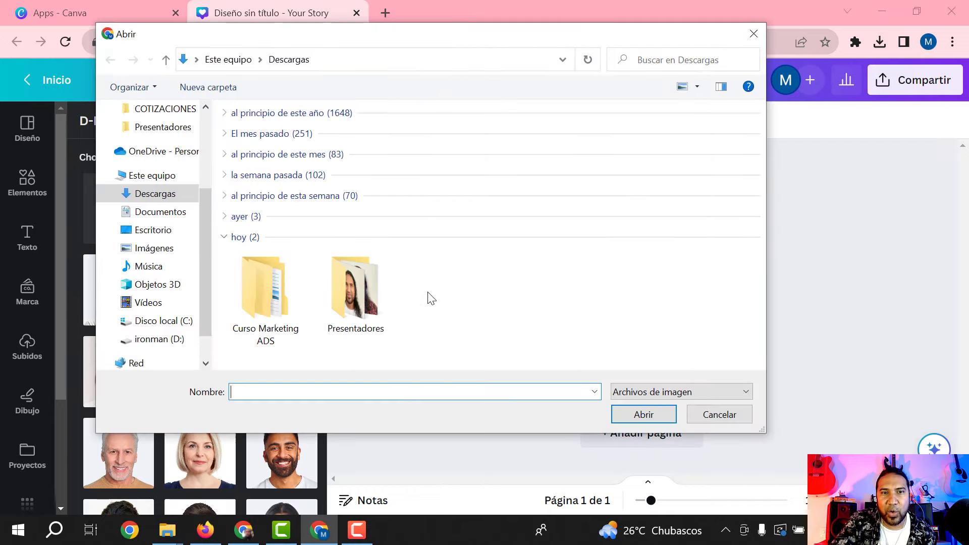
pyautogui.doubleClick(344, 296)
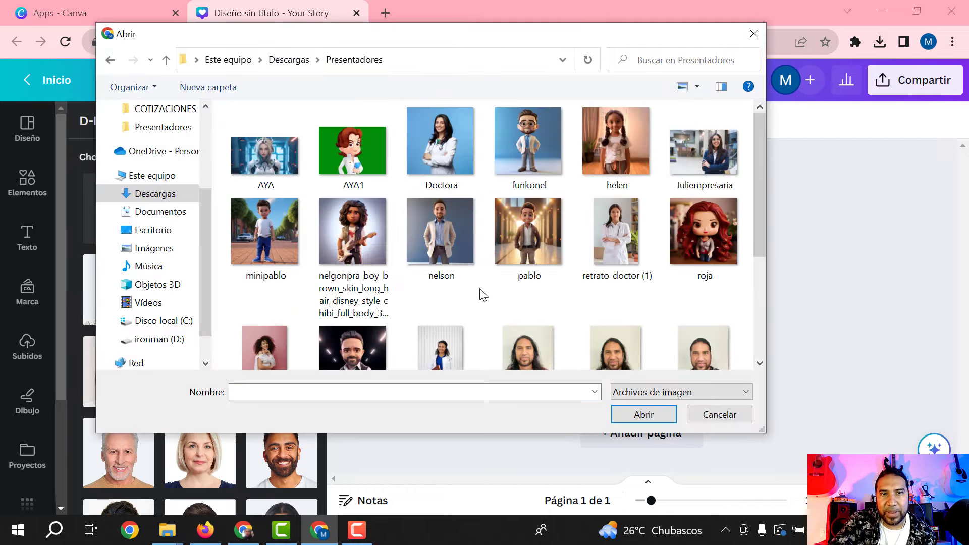
pyautogui.scroll(-3, 484, 290)
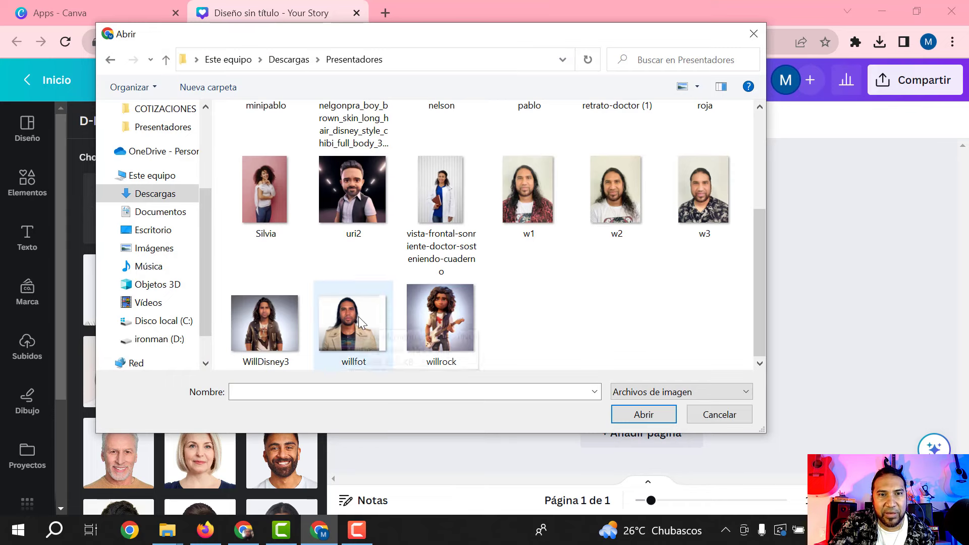
pyautogui.click(270, 320)
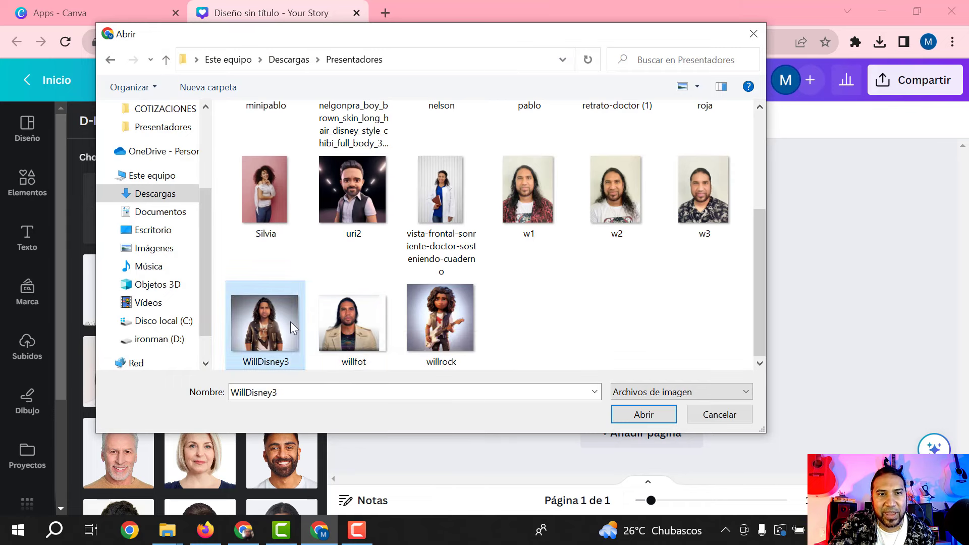
pyautogui.click(655, 419)
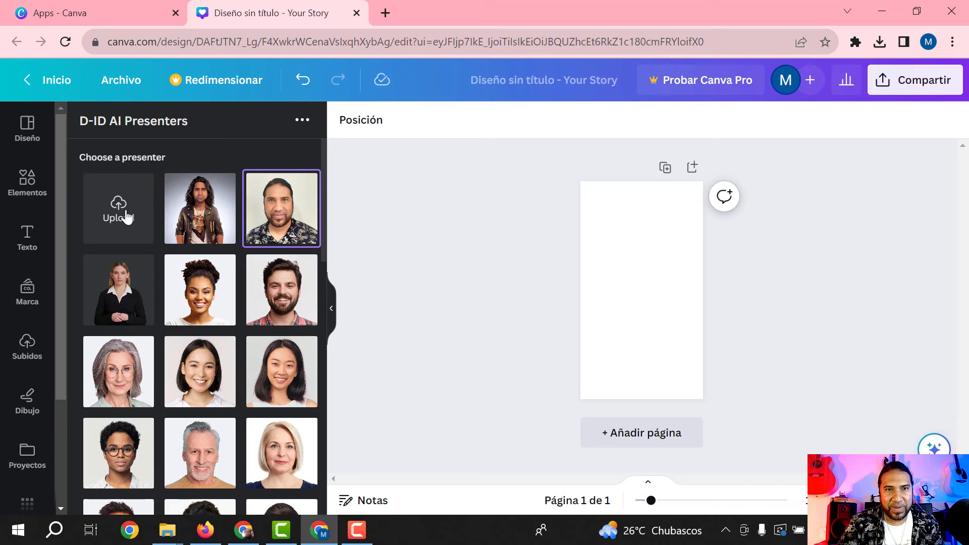
pyautogui.click(218, 229)
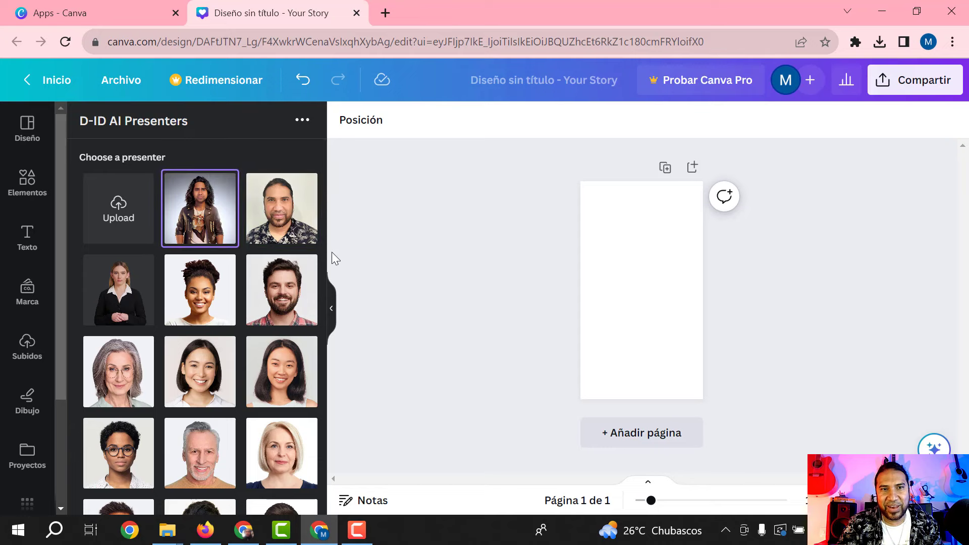
# Step: Replace the presenter's audio with the Vozwill file from the Descargas folder
pyautogui.scroll(-5, 228, 269)
pyautogui.scroll(-8, 231, 264)
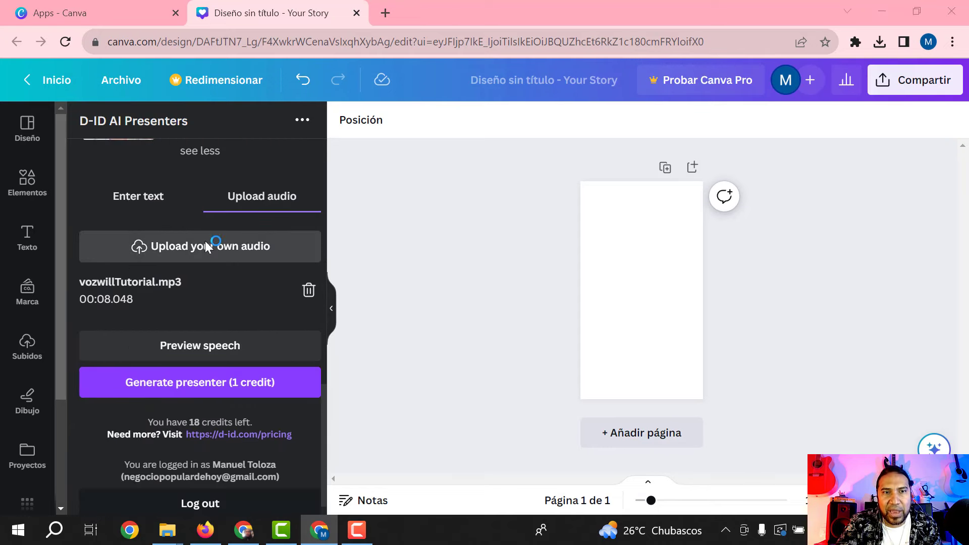
pyautogui.click(204, 240)
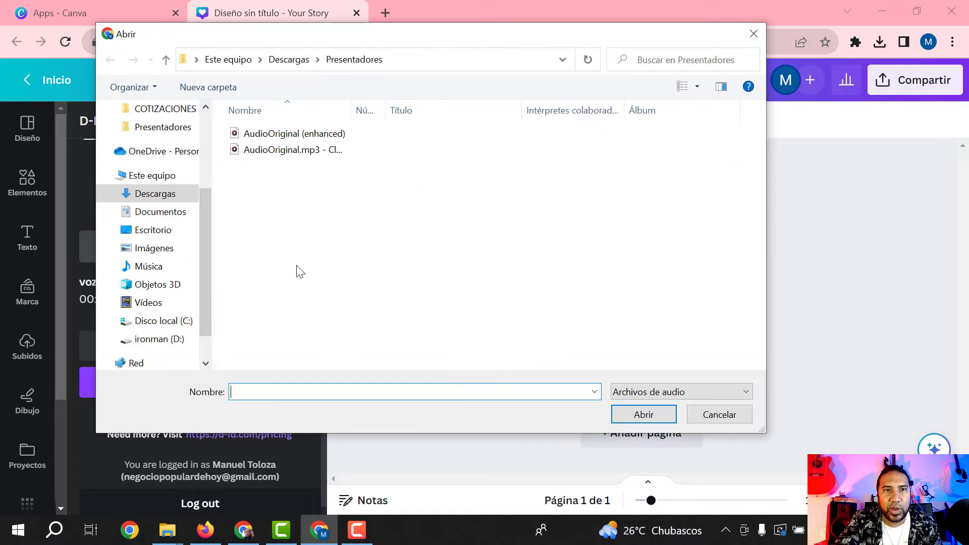
pyautogui.click(308, 68)
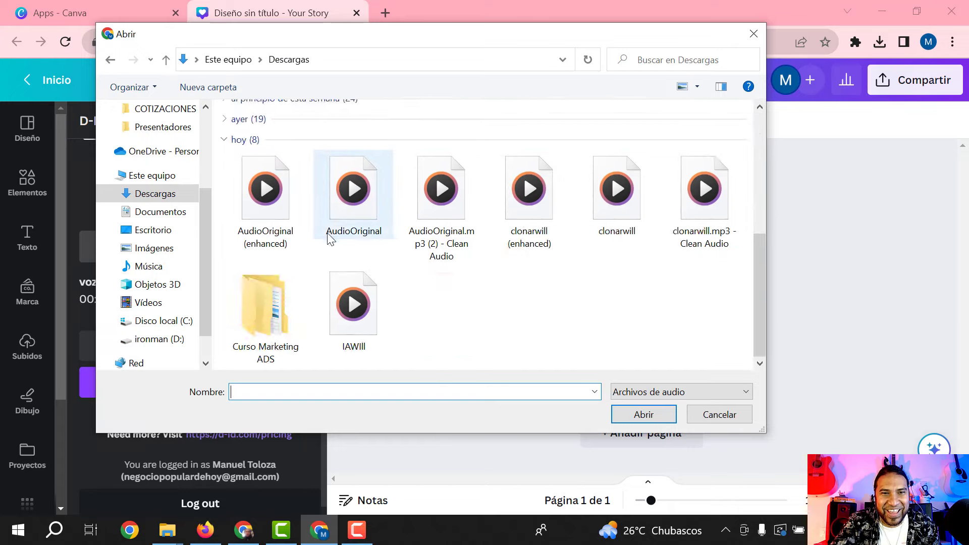
pyautogui.click(262, 318)
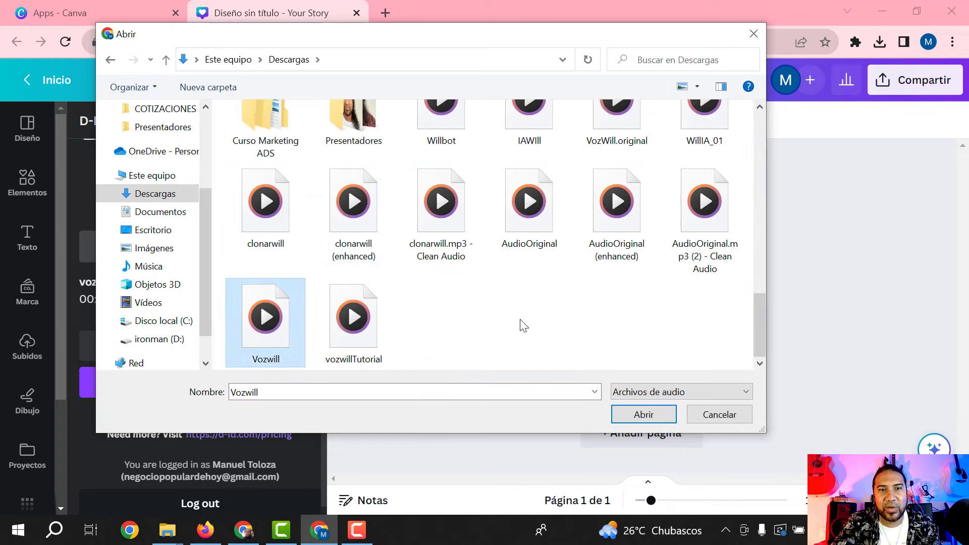
pyautogui.click(643, 414)
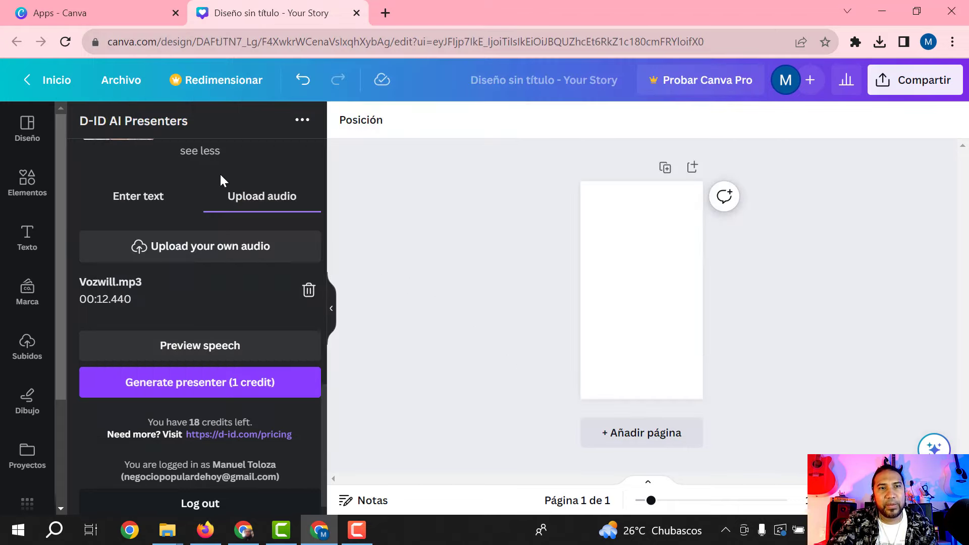
# Step: Review the presenter list and generate the WillDisney3 presenter video with the Vozwill audio
pyautogui.scroll(10, 256, 265)
pyautogui.scroll(-6, 252, 260)
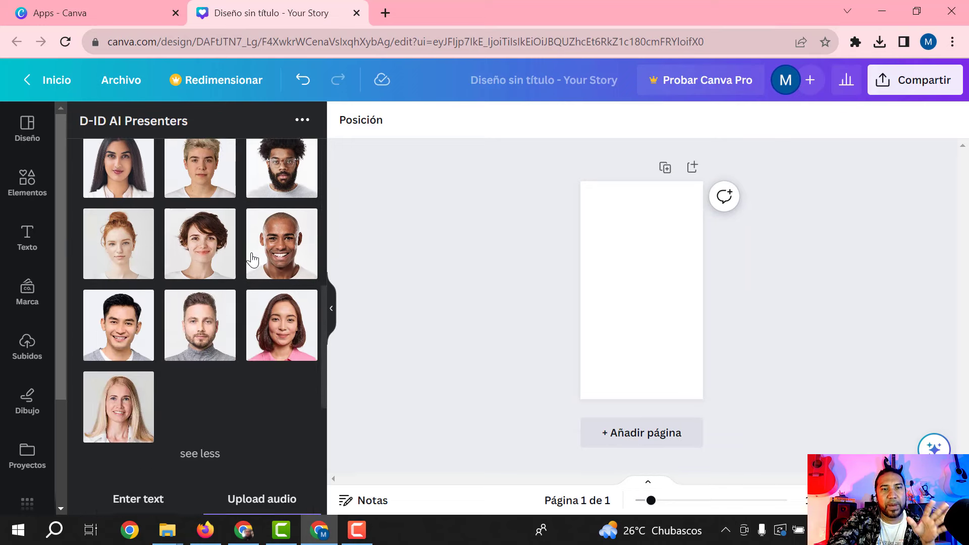
pyautogui.scroll(-6, 253, 260)
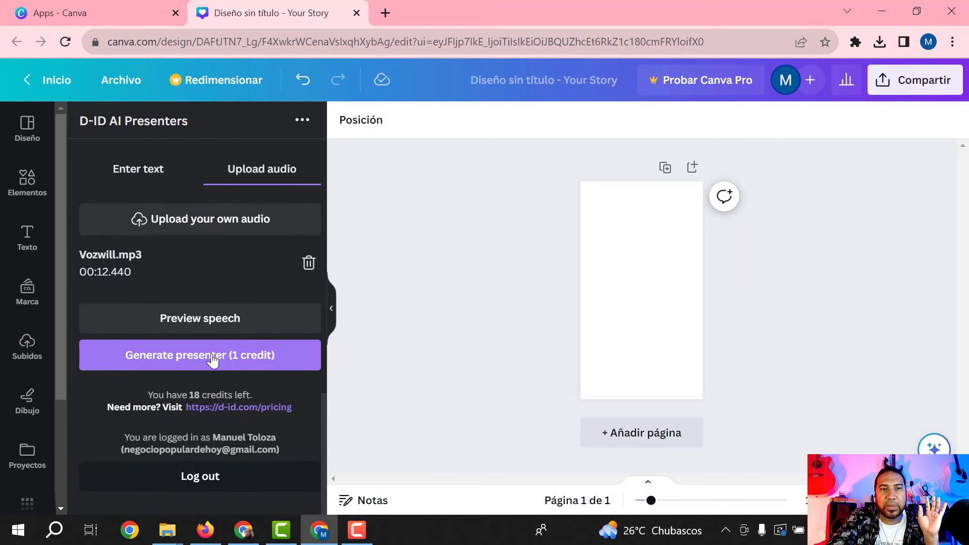
pyautogui.click(211, 357)
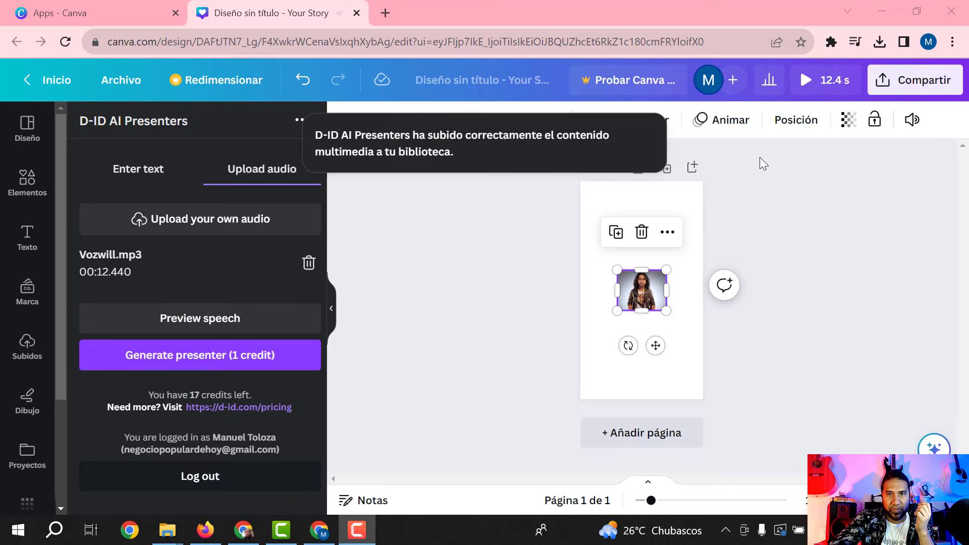
# Step: Enlarge the generated WillDisney3 presenter video and position it to fill the whole story page
pyautogui.moveTo(666, 311); pyautogui.dragTo(737, 406)
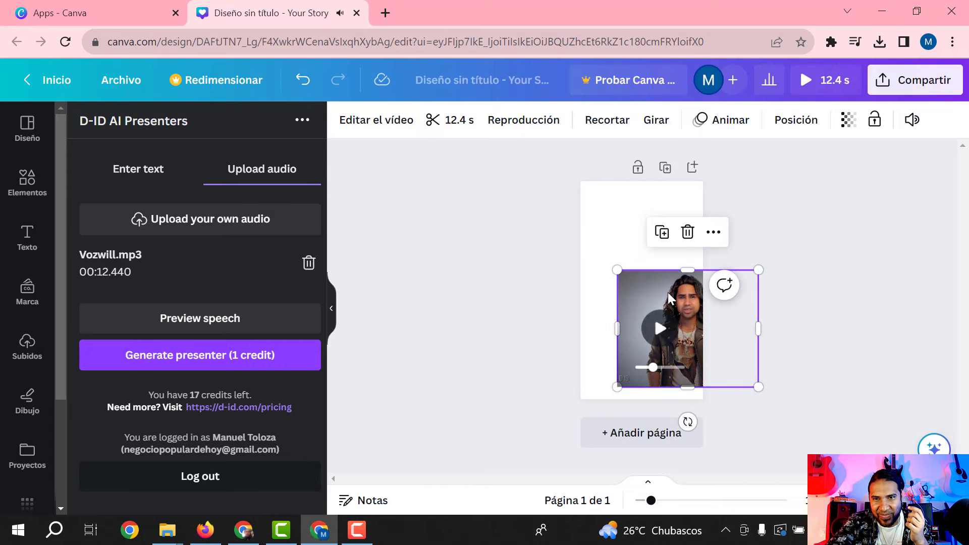
pyautogui.moveTo(616, 269); pyautogui.dragTo(528, 156)
pyautogui.moveTo(757, 387); pyautogui.dragTo(775, 398)
pyautogui.click(770, 352)
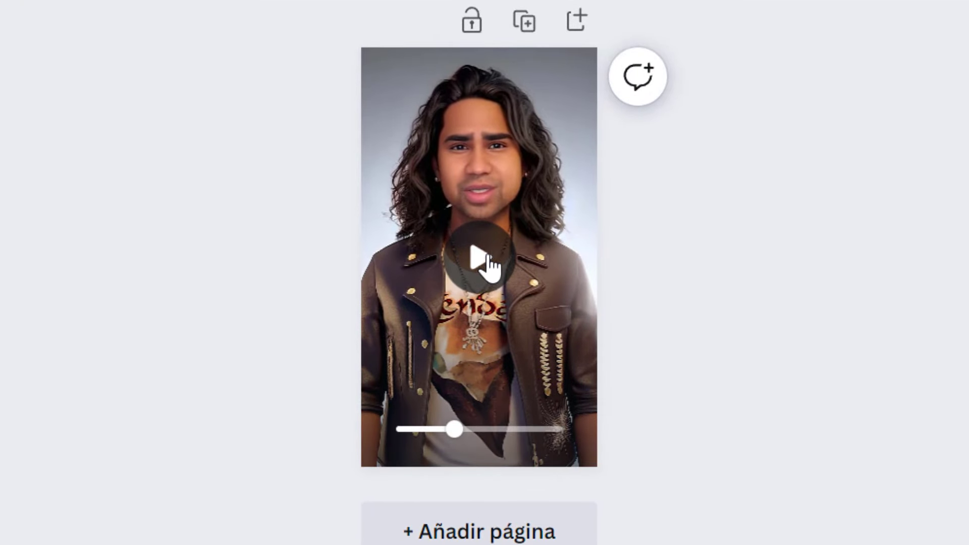
# Step: Rewind the WillDisney3 presenter video to its start and play it on the story page
pyautogui.click(487, 265)
pyautogui.moveTo(474, 432); pyautogui.dragTo(318, 423)
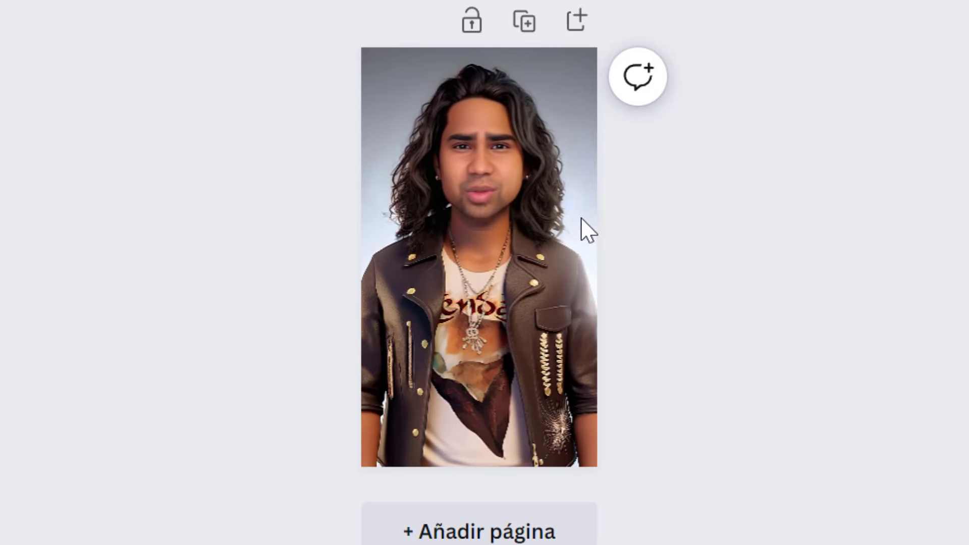
pyautogui.moveTo(580, 182)
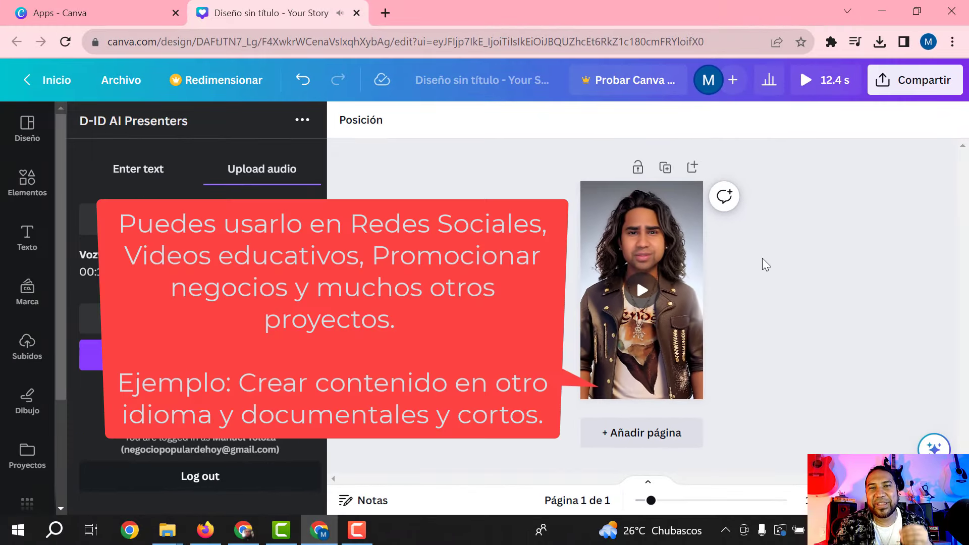
pyautogui.moveTo(533, 144)
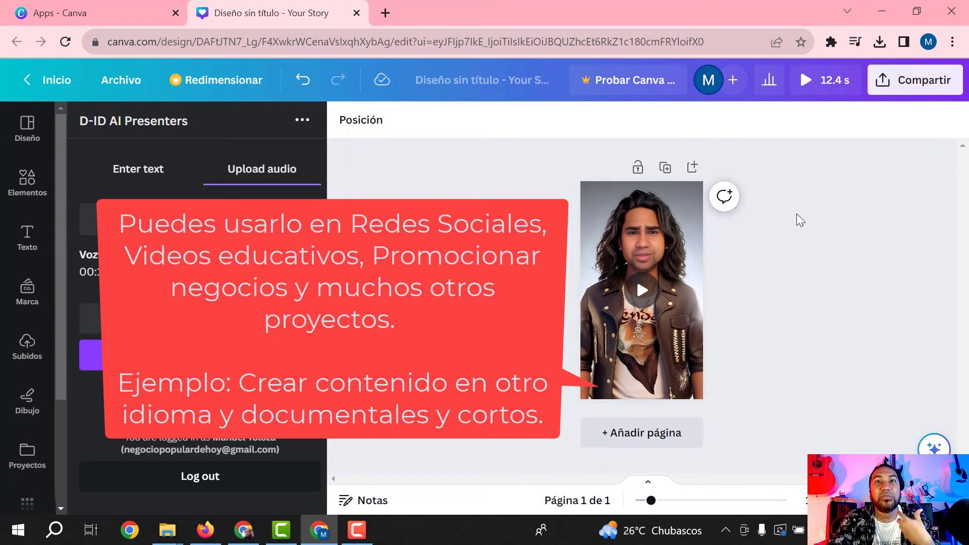
pyautogui.moveTo(684, 353)
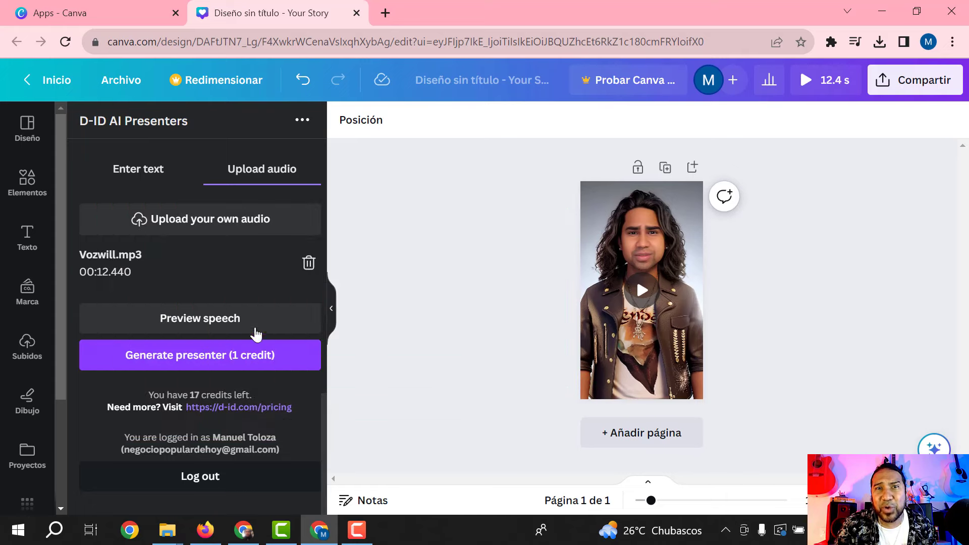
# Step: Download the story design as an MP4 video at 1080p (HD), and delete the presenter video from the page
pyautogui.scroll(8, 257, 334)
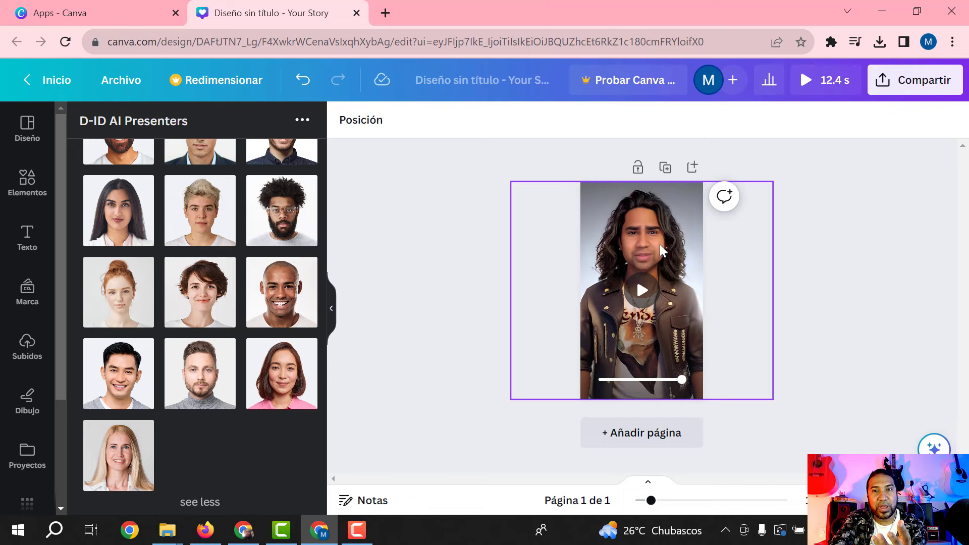
pyautogui.click(628, 231)
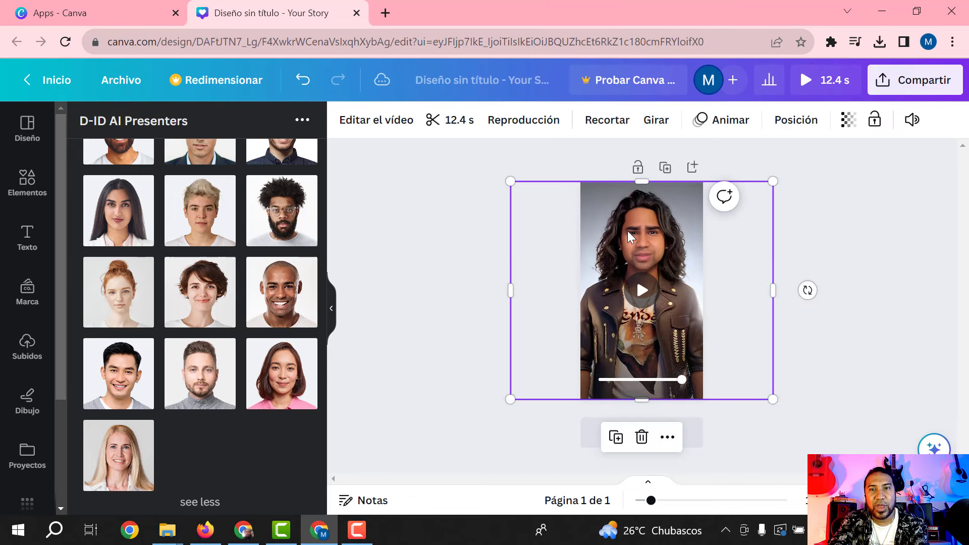
pyautogui.click(916, 80)
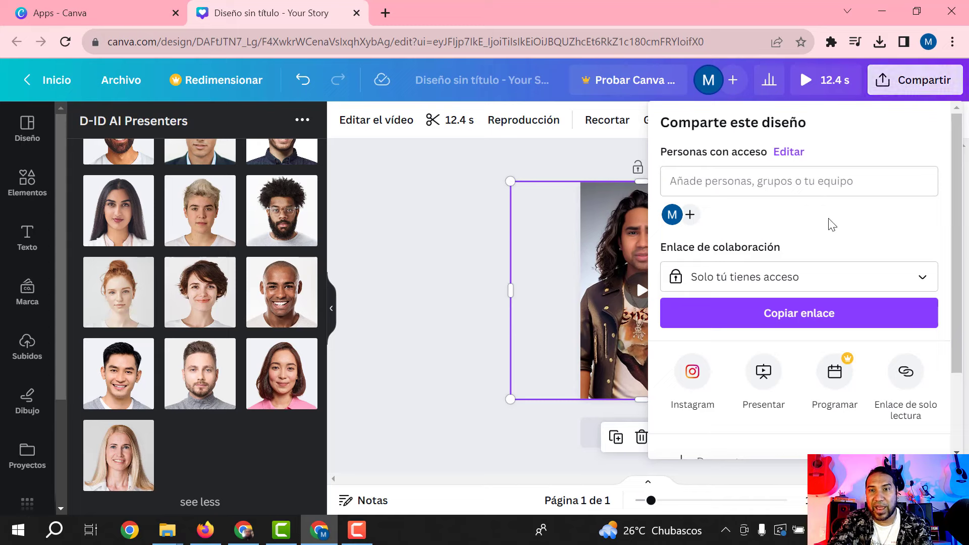
pyautogui.scroll(-3, 832, 224)
pyautogui.click(817, 368)
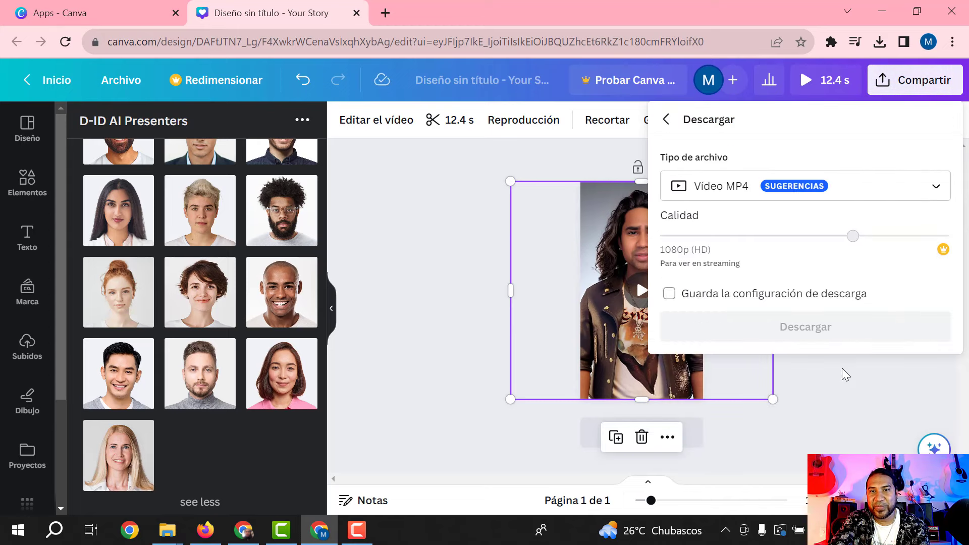
pyautogui.click(801, 333)
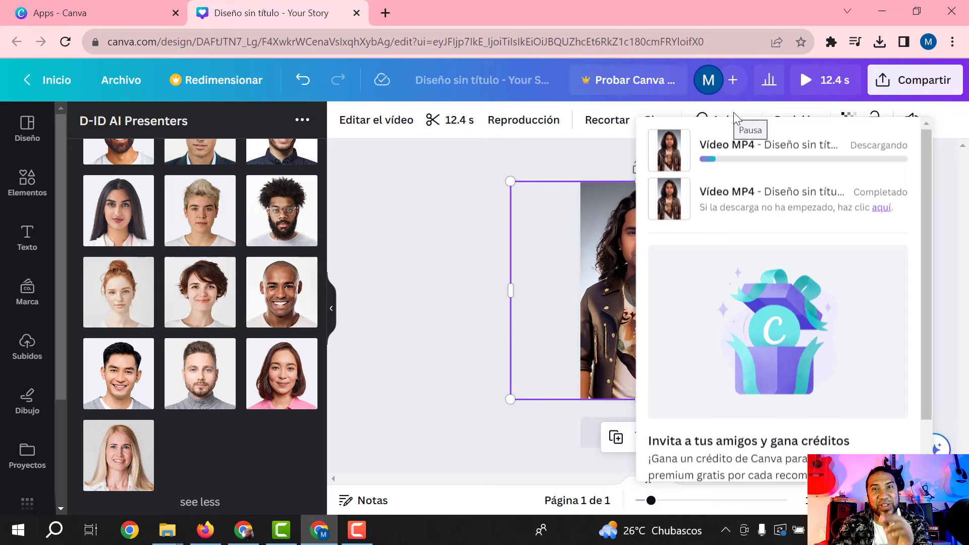
pyautogui.click(640, 203)
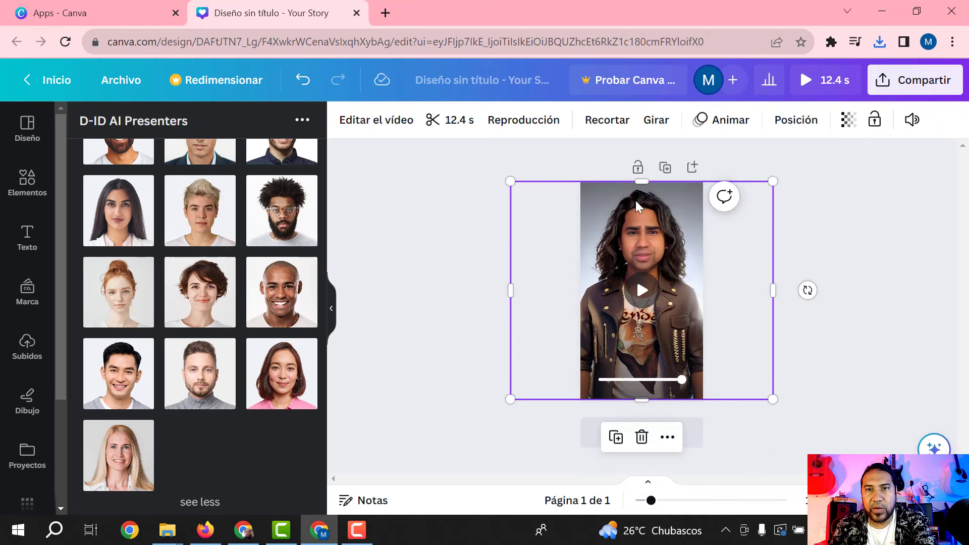
pyautogui.press('Delete')
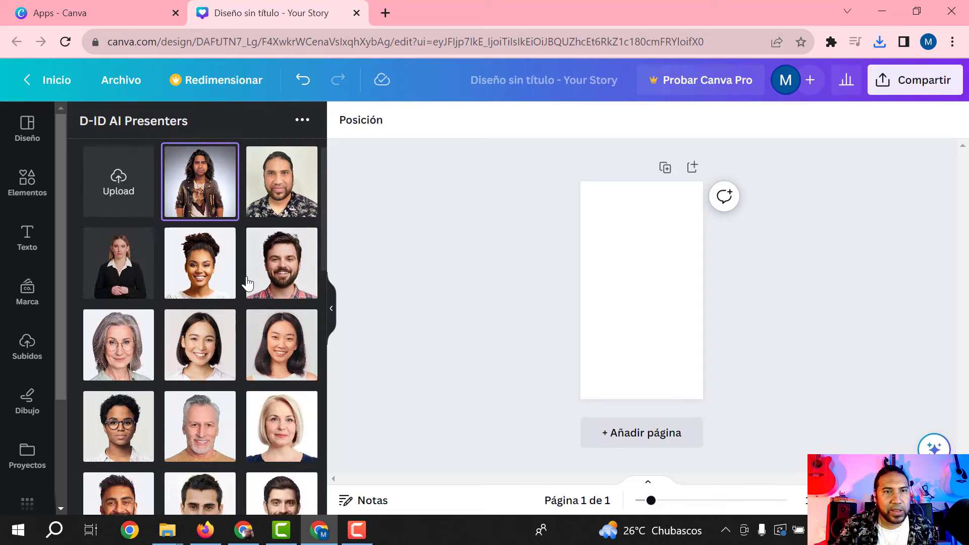
# Step: Upload the image willrock from the Presentadores folder in Descargas and select it as the presenter
pyautogui.click(140, 222)
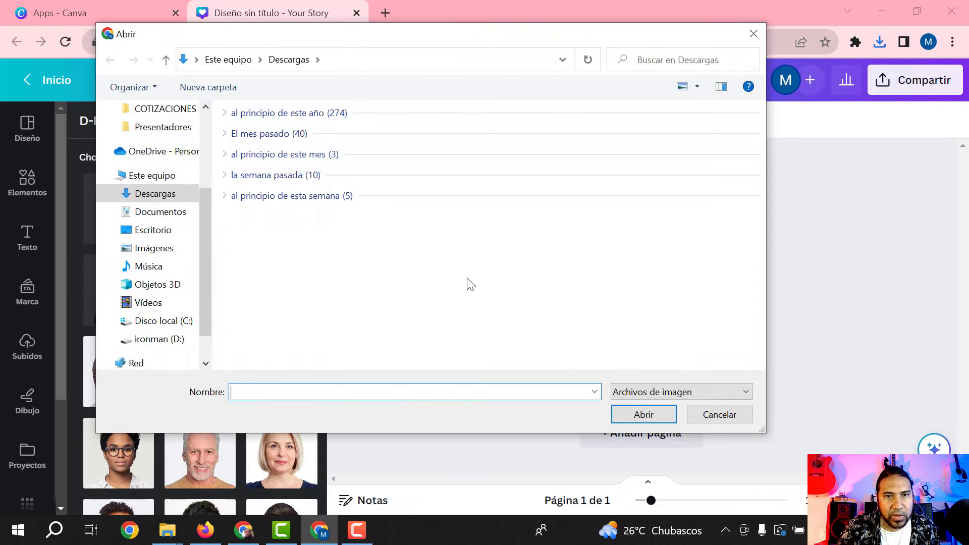
pyautogui.doubleClick(354, 285)
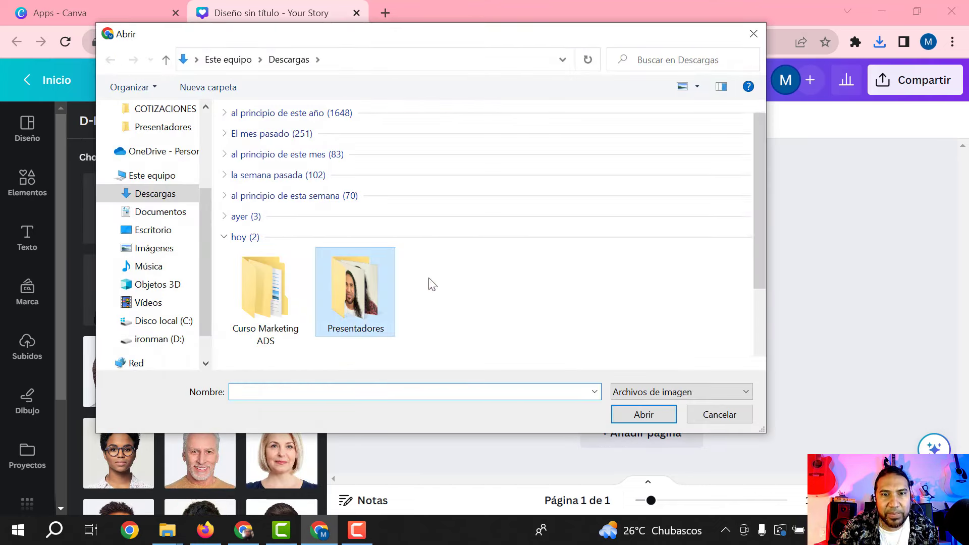
pyautogui.scroll(-3, 459, 264)
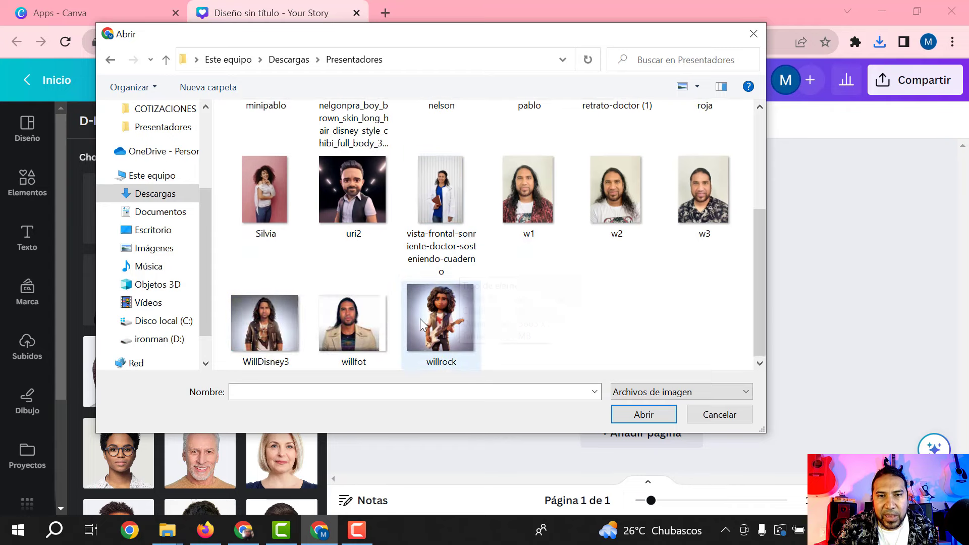
pyautogui.click(448, 323)
pyautogui.click(645, 414)
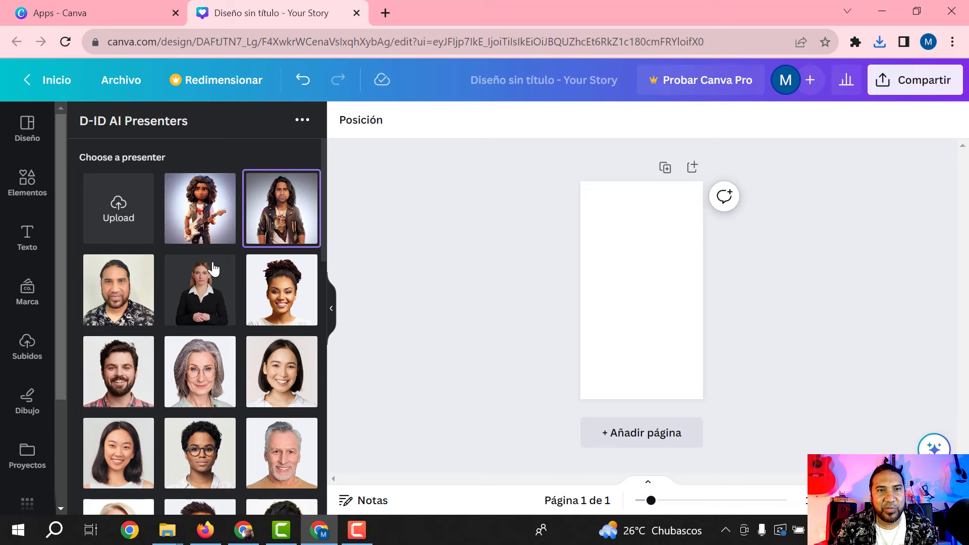
pyautogui.click(201, 211)
# Step: Upload the Vozwill audio file from the Descargas folder as the presenter's speech
pyautogui.scroll(-8, 214, 283)
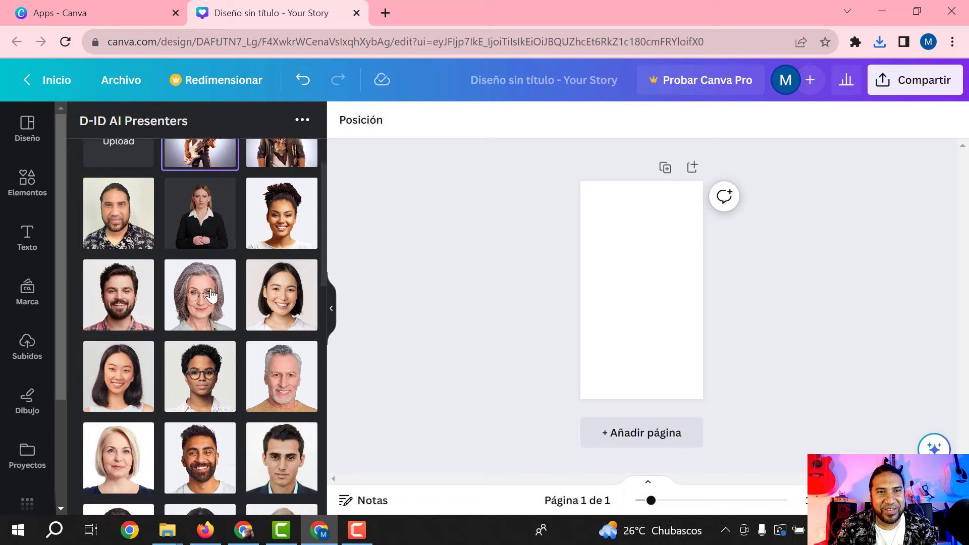
pyautogui.scroll(-6, 211, 296)
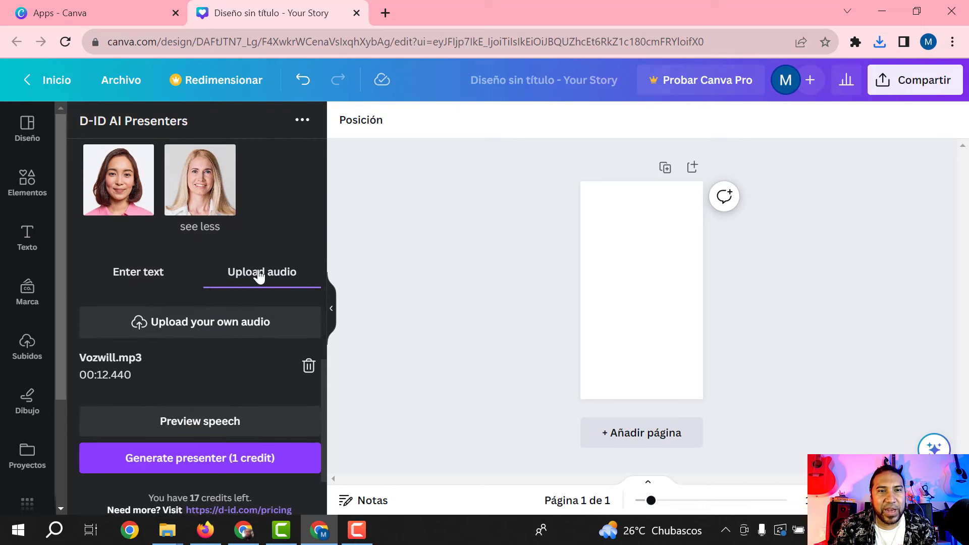
pyautogui.click(224, 322)
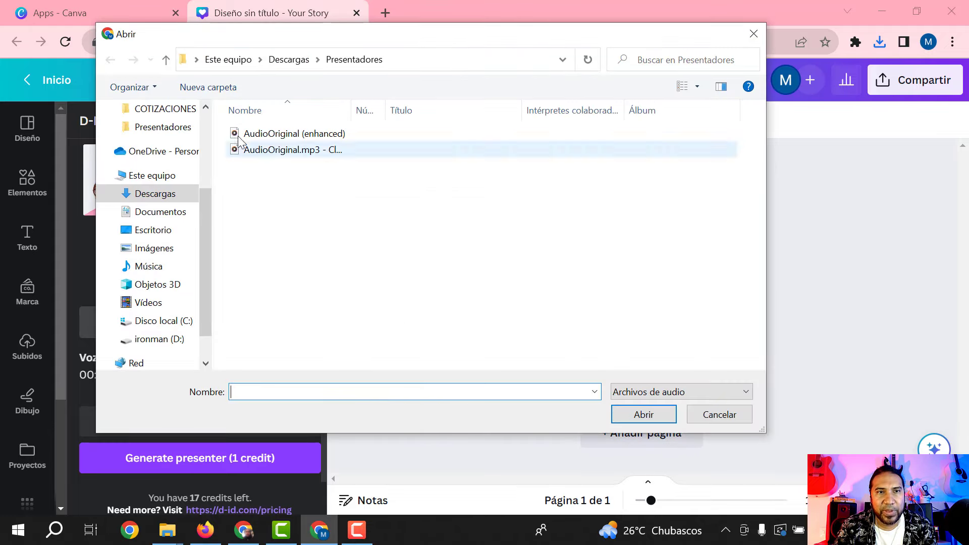
pyautogui.click(228, 60)
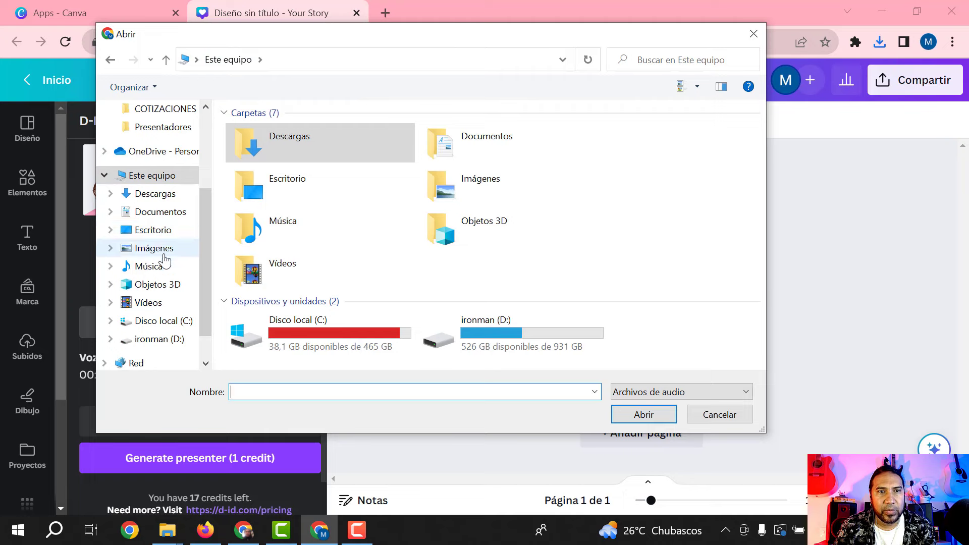
pyautogui.click(167, 193)
pyautogui.scroll(-5, 438, 258)
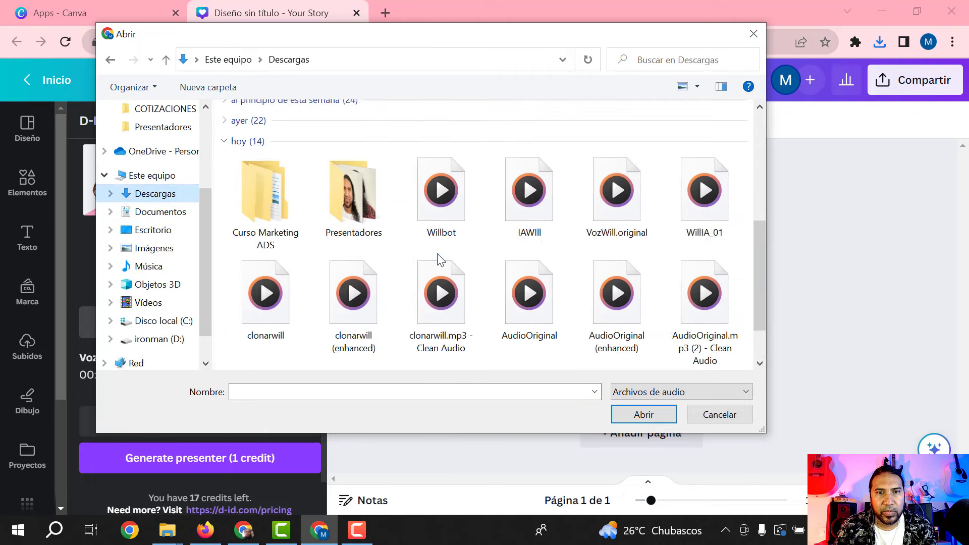
pyautogui.click(263, 318)
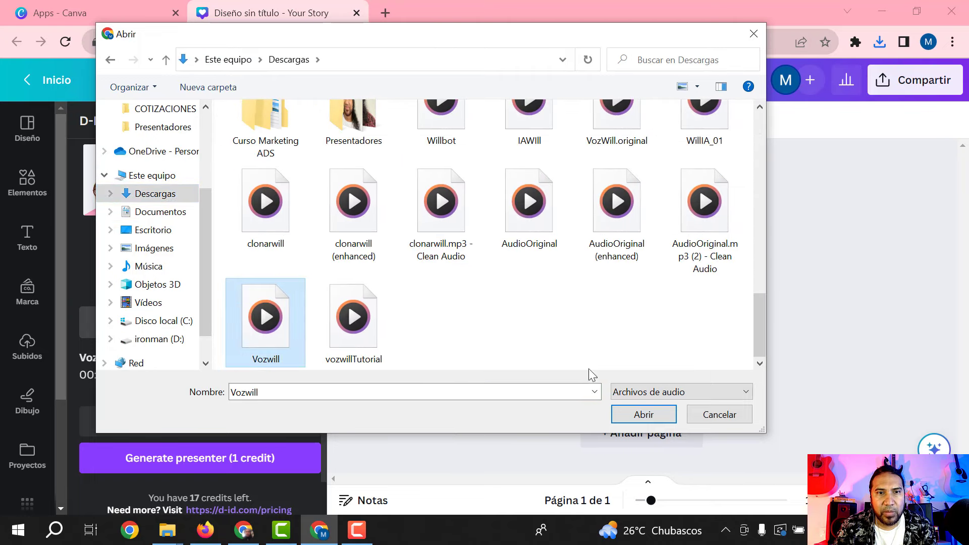
pyautogui.click(634, 414)
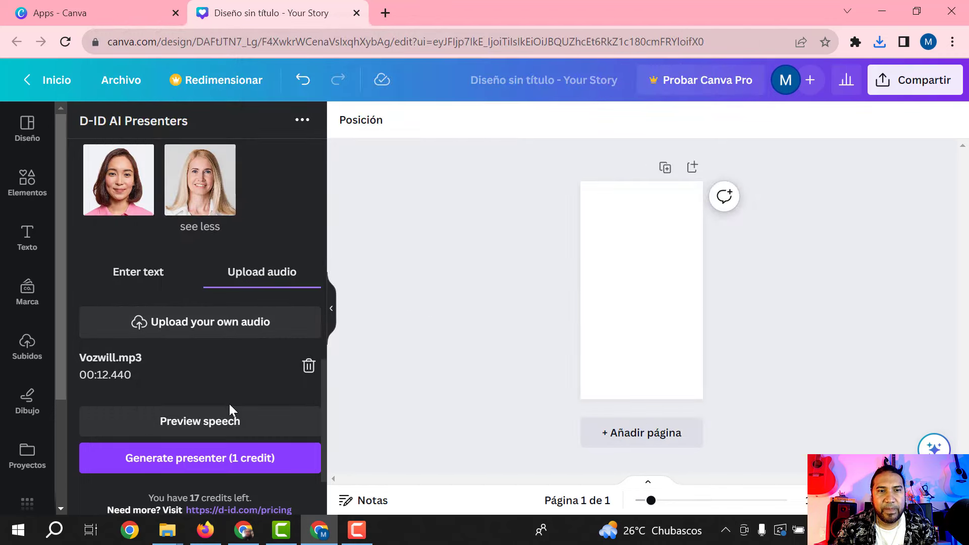
# Step: Review the presenter list and generate the willrock presenter video with the Vozwill audio
pyautogui.scroll(10, 229, 404)
pyautogui.scroll(-3, 229, 406)
pyautogui.scroll(-10, 229, 408)
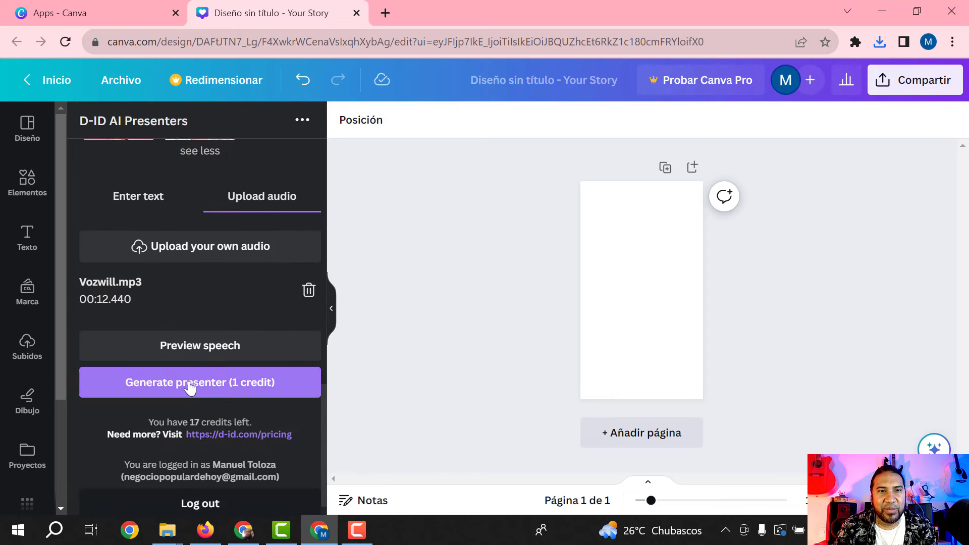
pyautogui.click(189, 383)
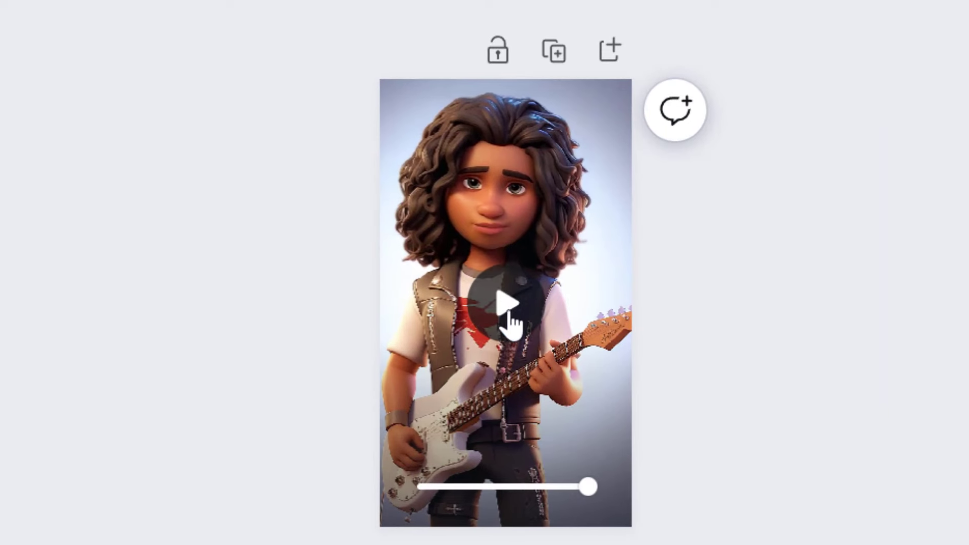
# Step: Play the willrock presenter video on the story page and pause it partway through
pyautogui.click(605, 296)
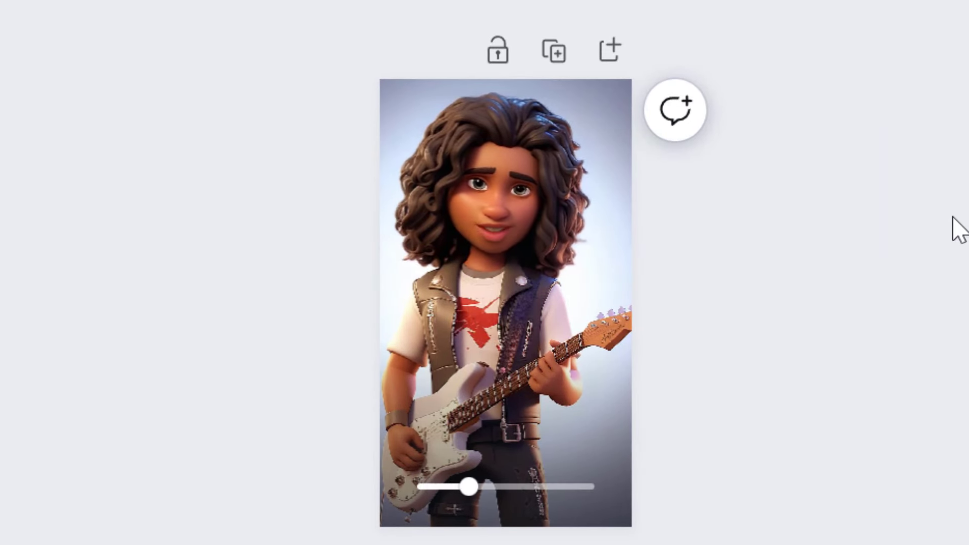
pyautogui.moveTo(512, 233)
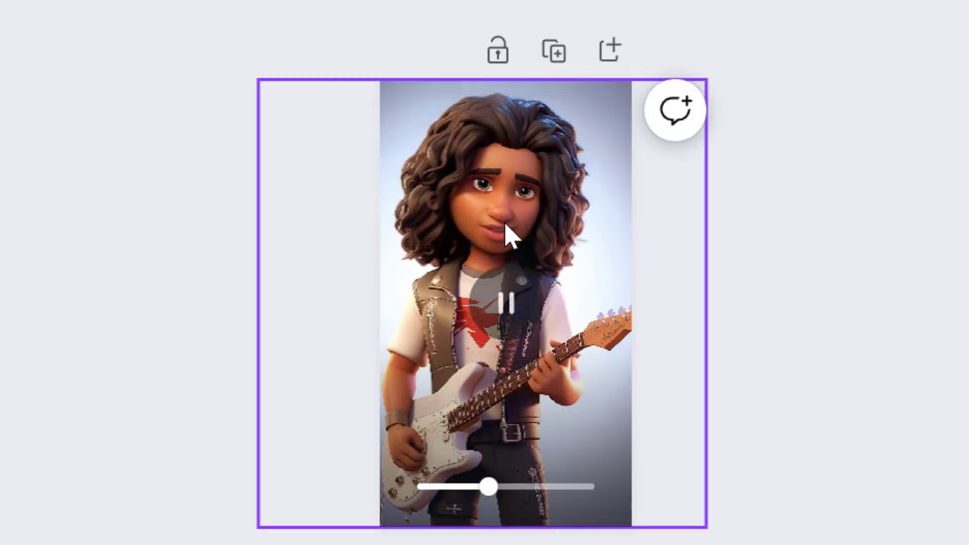
pyautogui.click(510, 306)
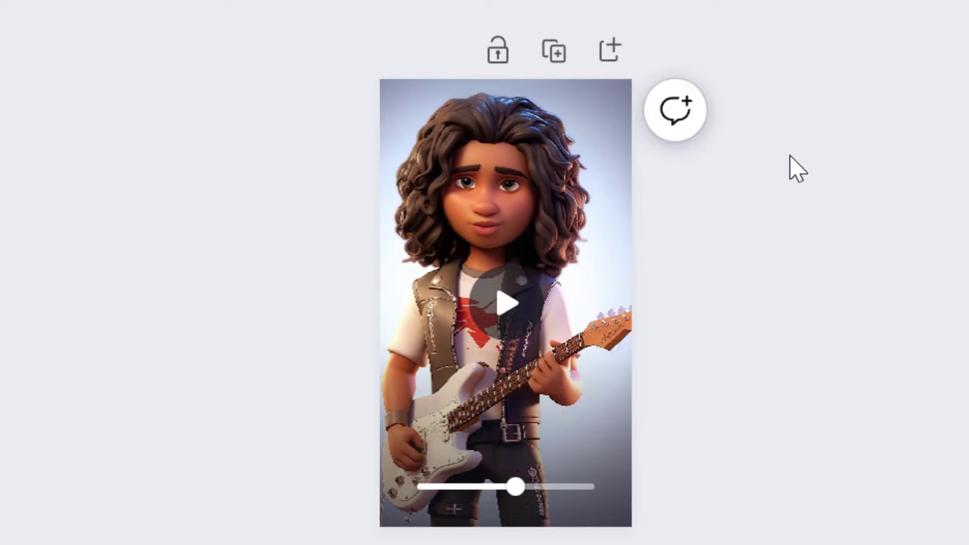